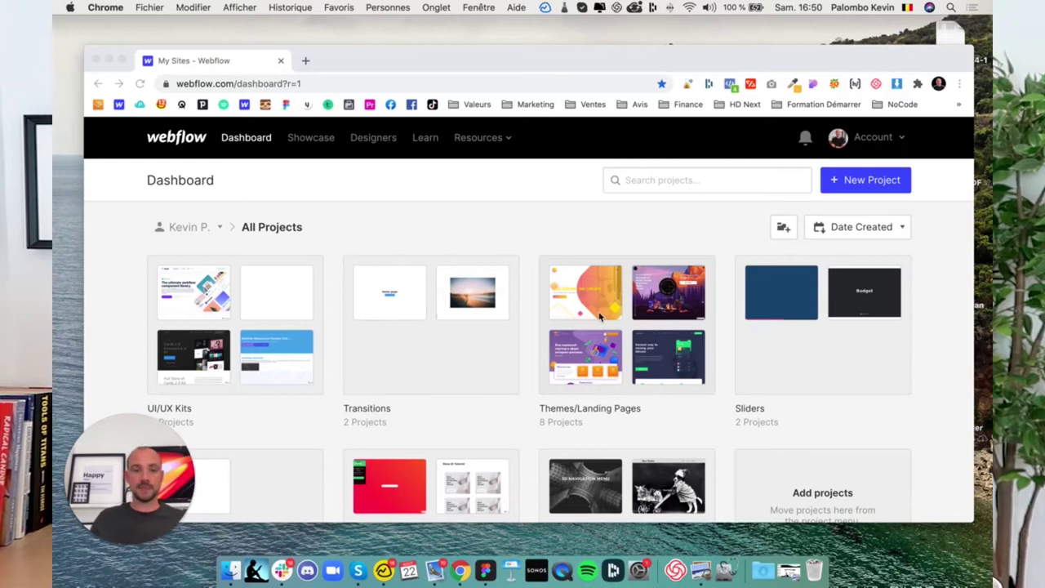
- Search the project list for 'al' and open the matching restaurant project in the Designer
drag(491, 56, 489, 30)
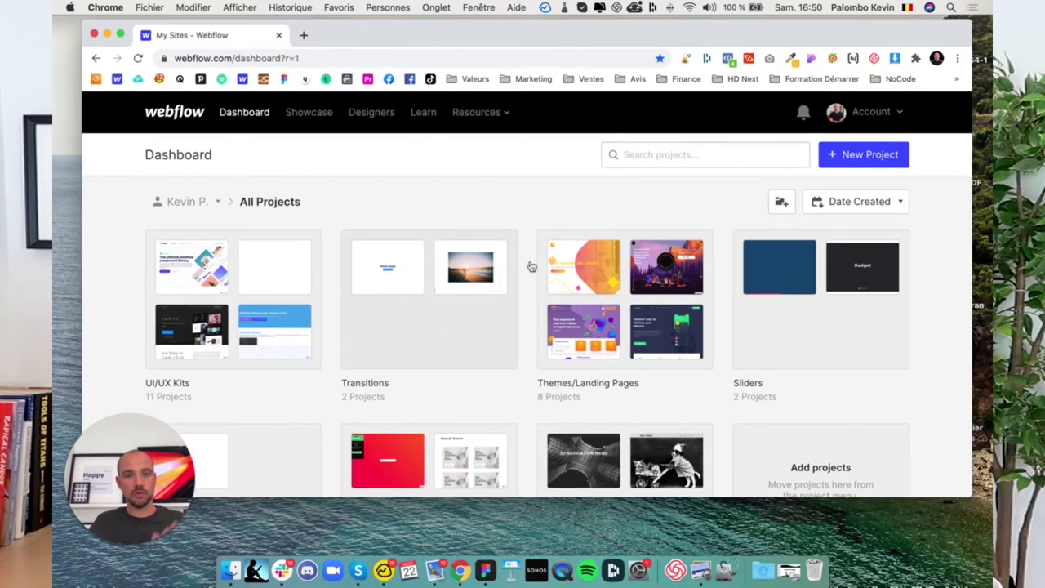
click(665, 154)
text(a)
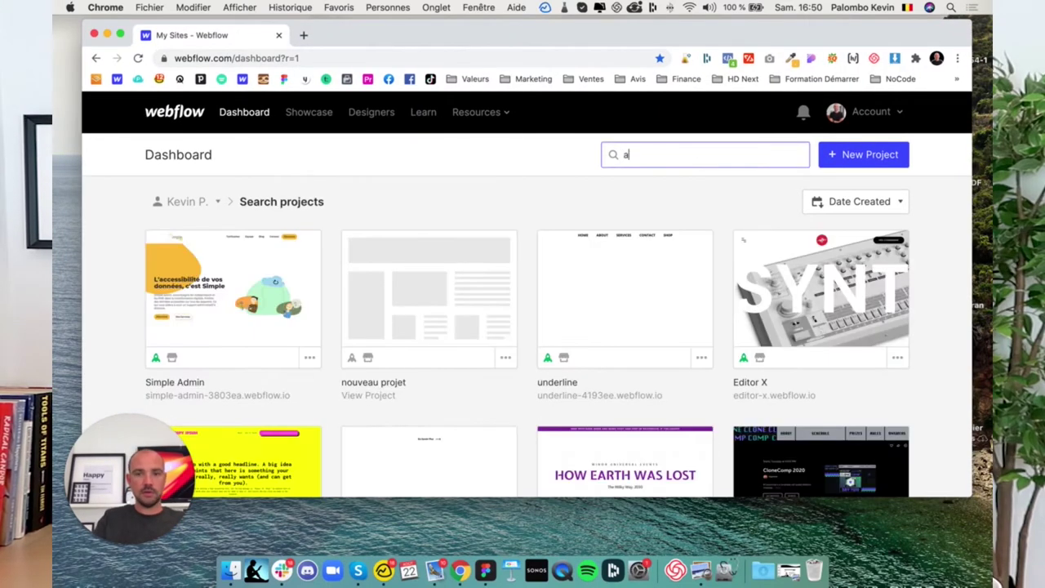
text(l)
mouse_move(771, 280)
click(813, 290)
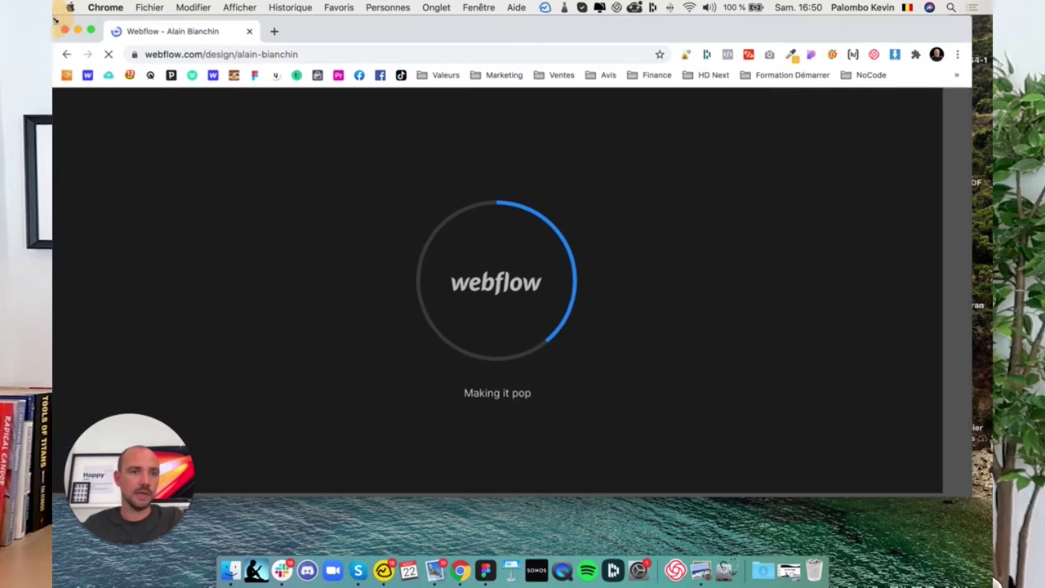
- Open the live restaurant site from the Publish menu in a new tab, then return to the Designer
double_click(936, 43)
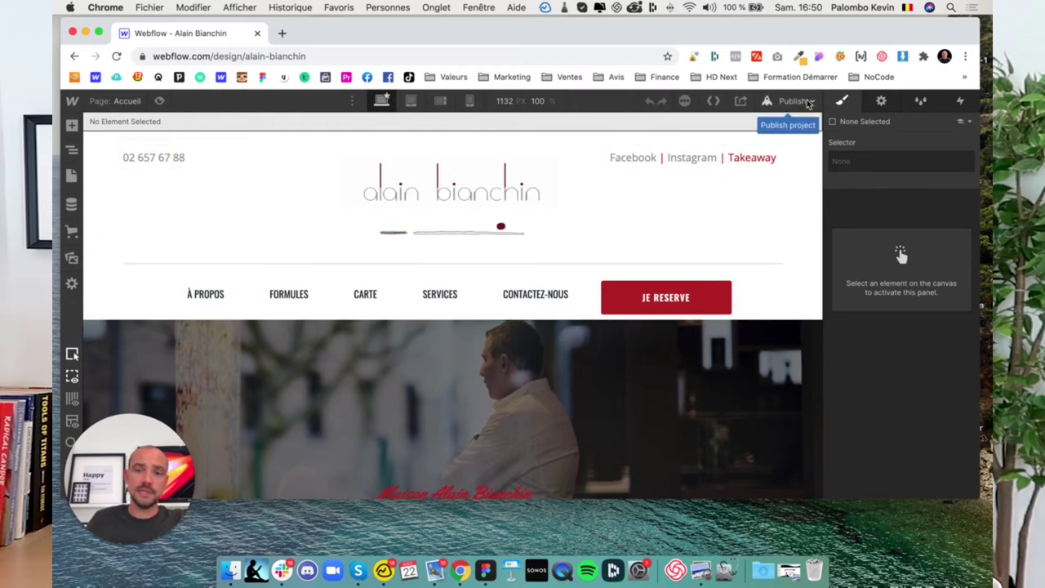
key(shift+p)
click(760, 190)
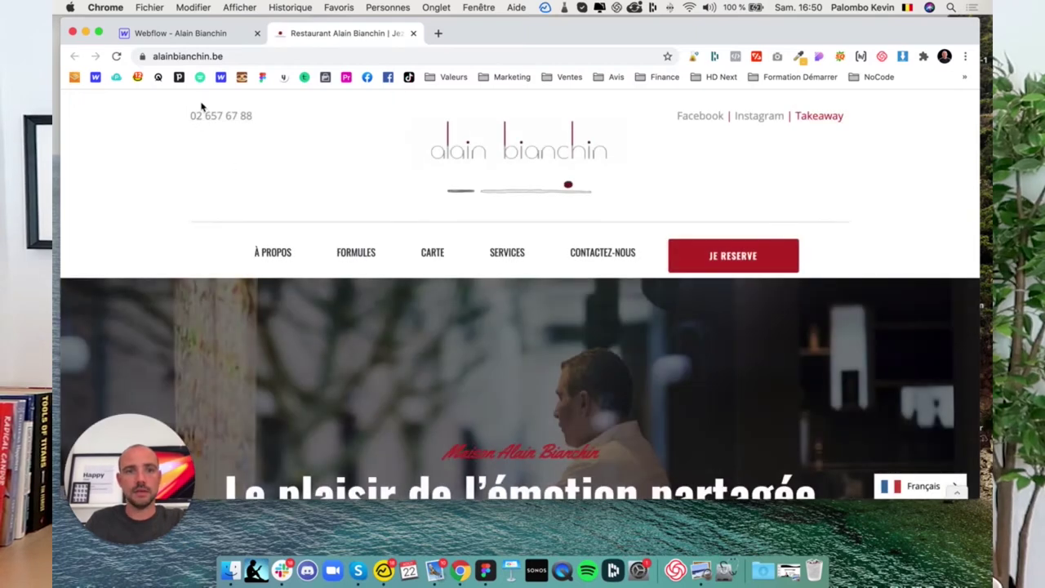
click(174, 34)
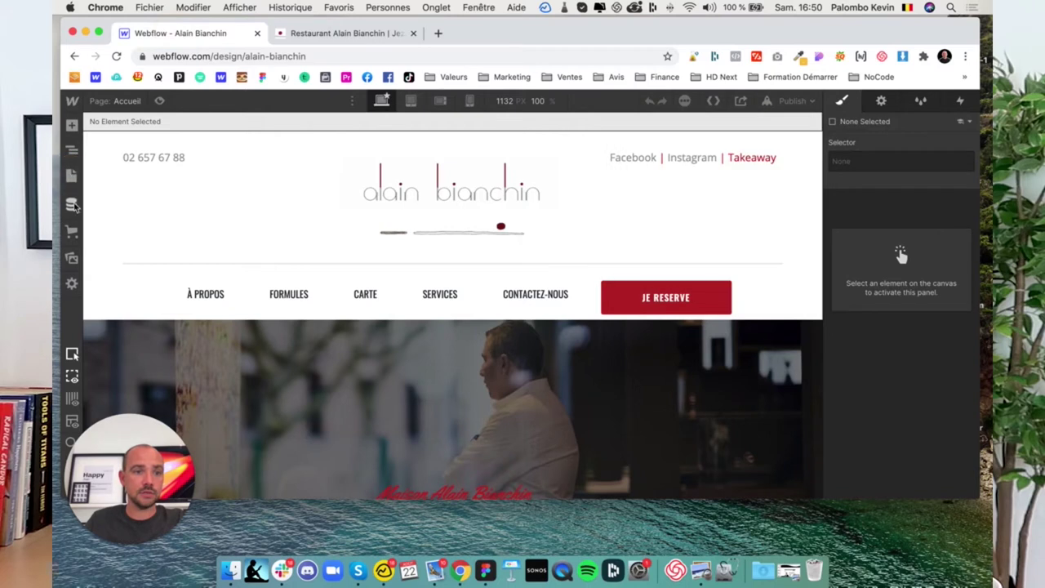
- Switch on and save the Congé item in the Annonces collection, then view the home page with its banner
click(72, 204)
click(152, 160)
click(297, 179)
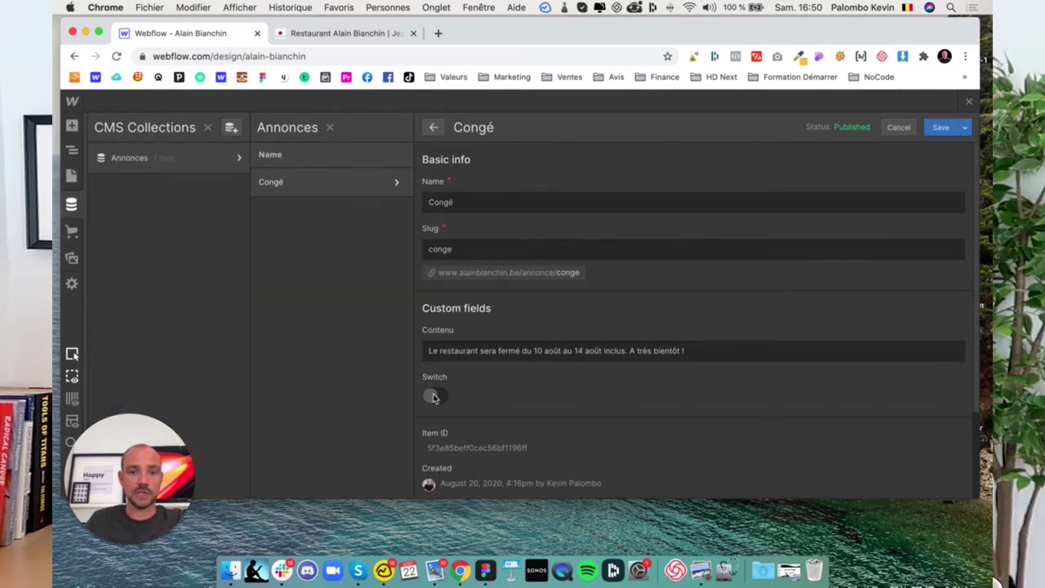
click(433, 397)
click(939, 127)
click(73, 176)
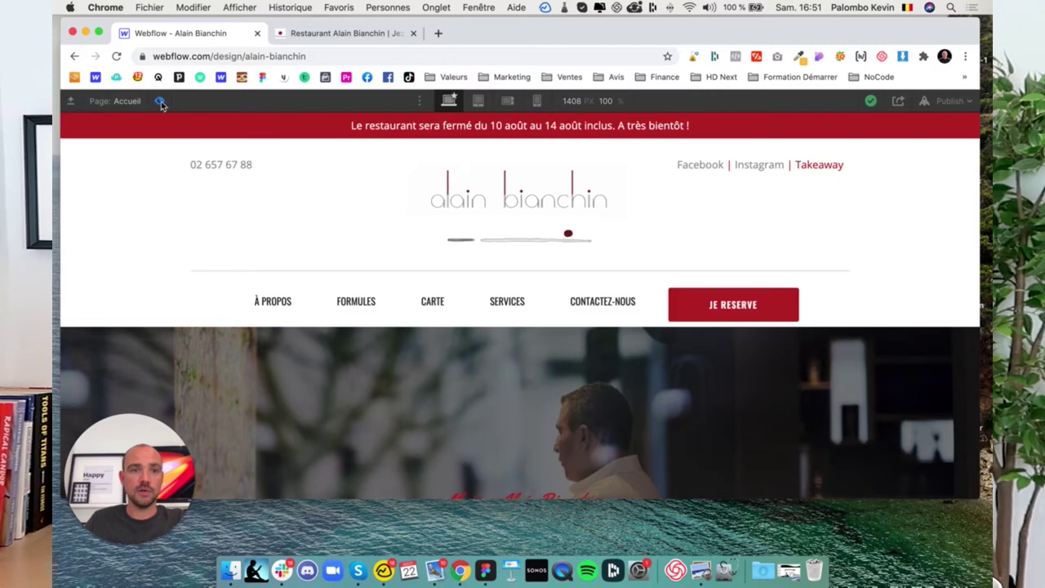
click(160, 102)
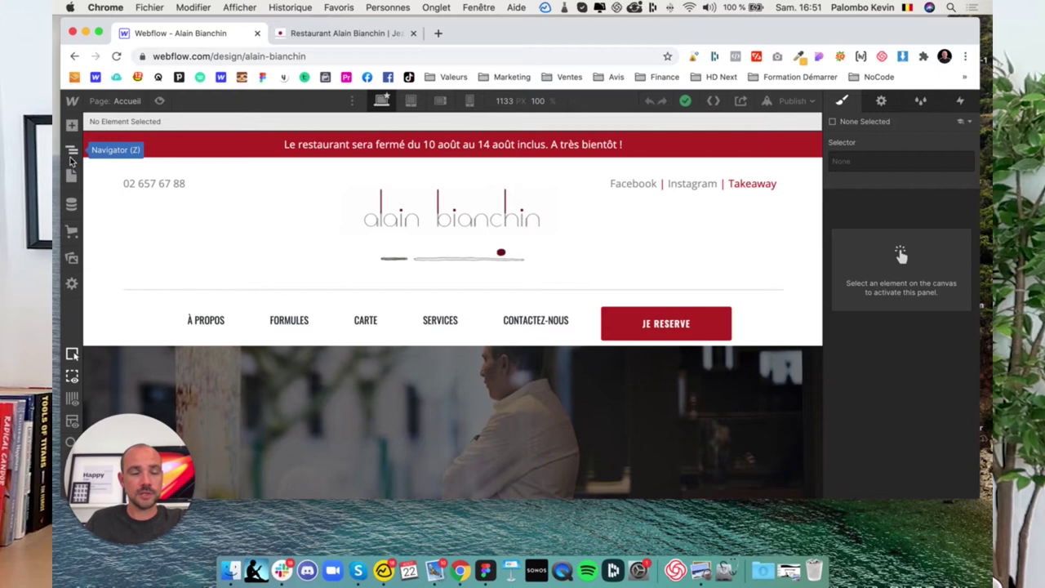
- Switch off the Congé announcement and check the home page canvas without the red banner
click(71, 205)
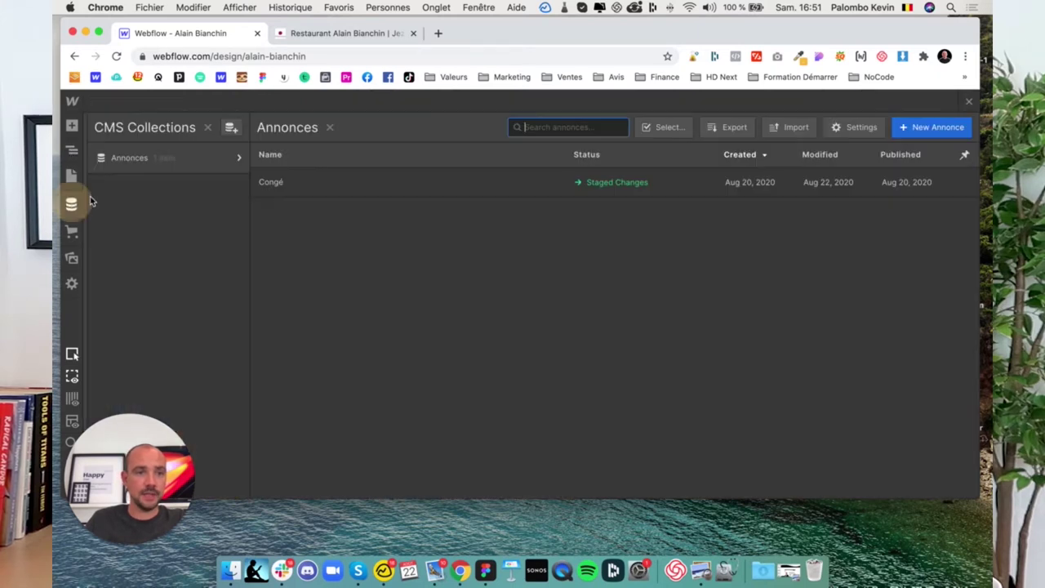
click(302, 178)
click(435, 398)
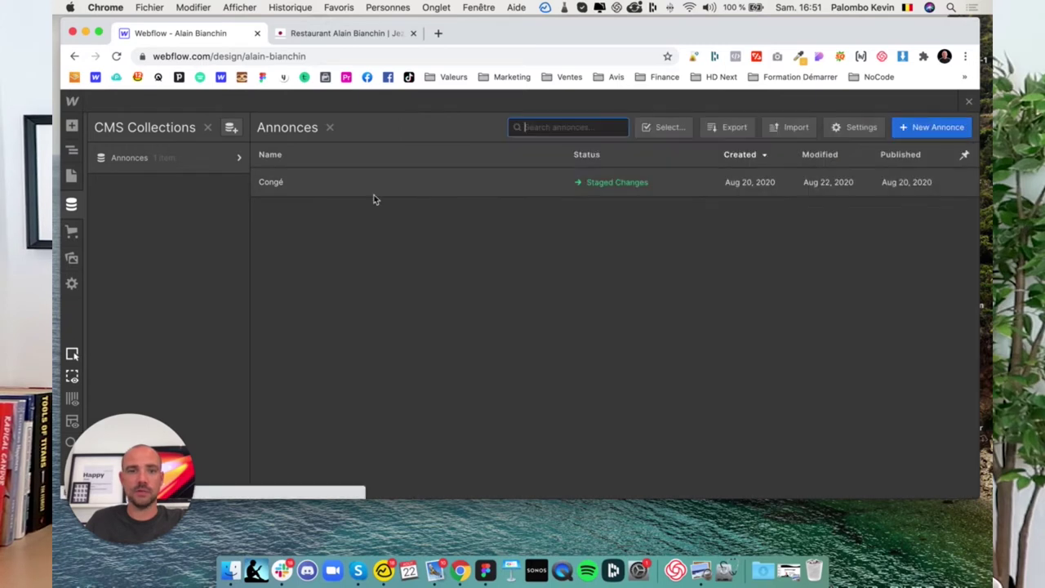
click(72, 178)
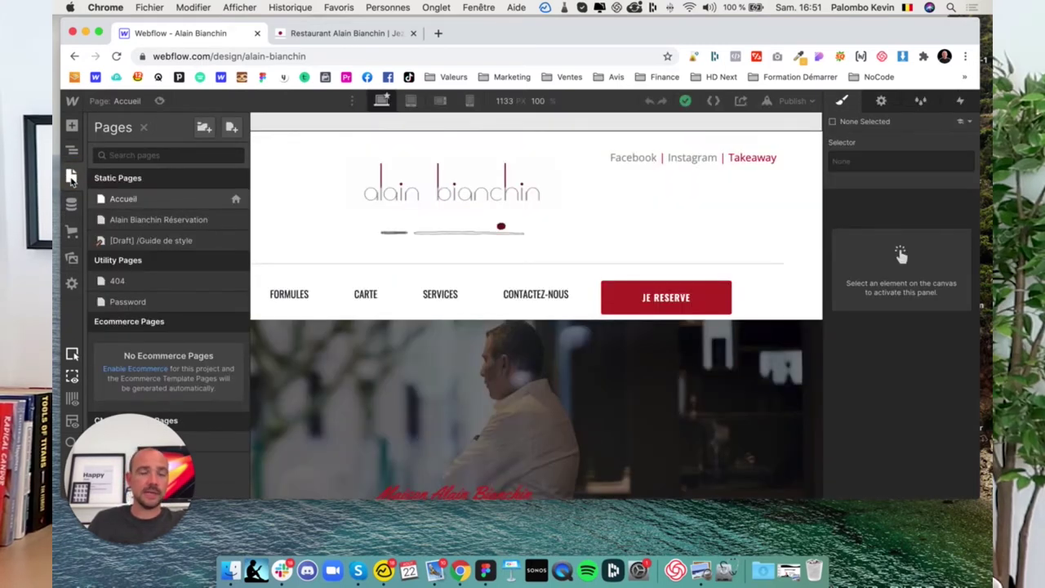
click(71, 177)
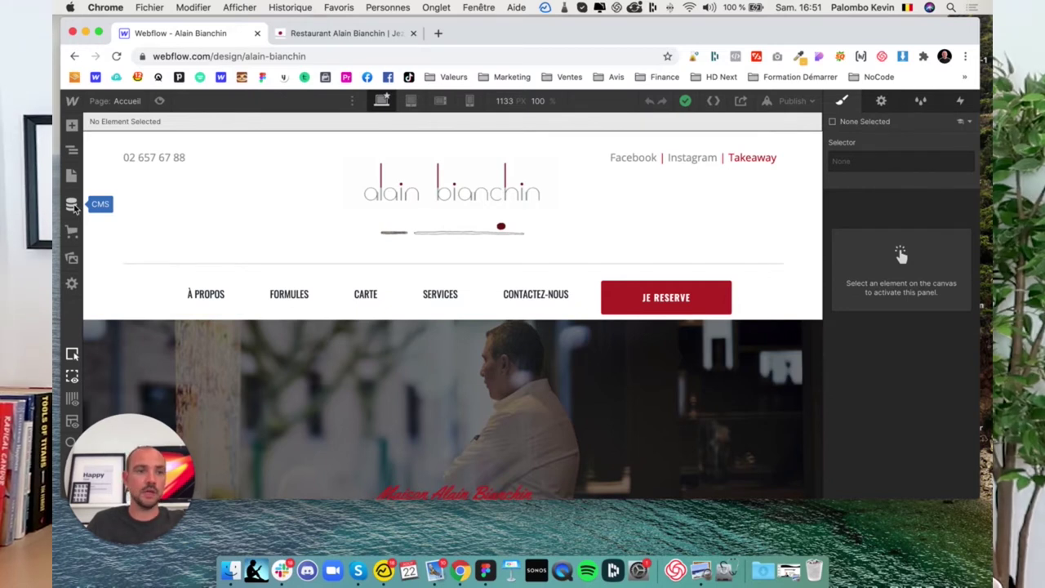
click(72, 206)
- Name the new collection Annonce2 and give it a plain-text field Texte
click(232, 128)
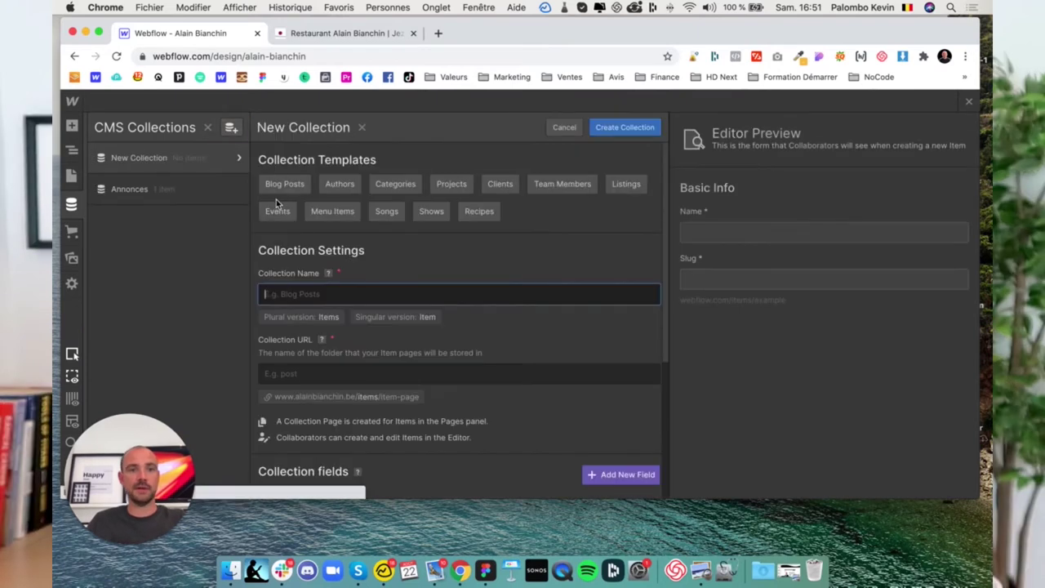
text(Annonc)
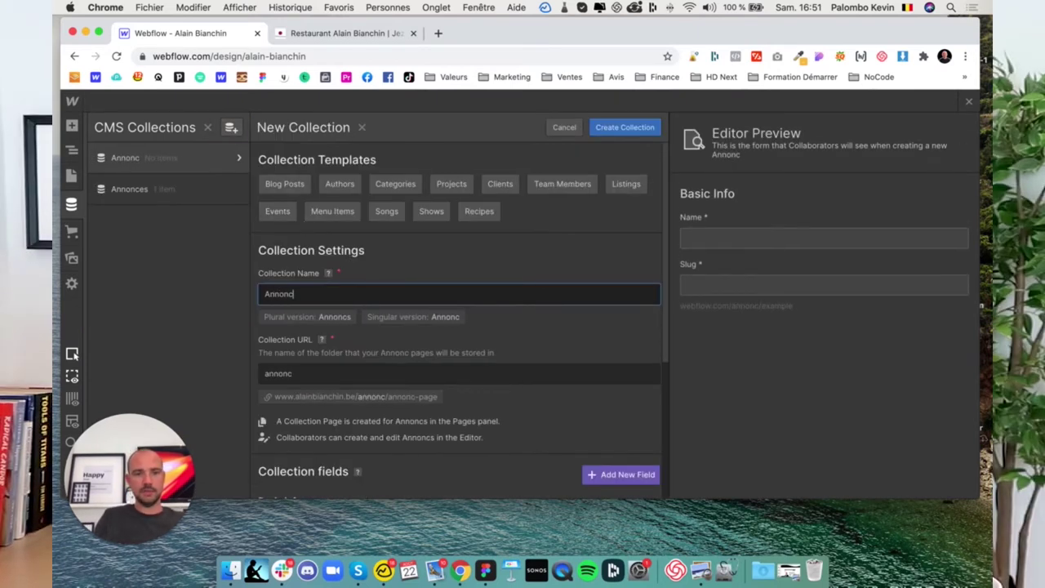
text(e2)
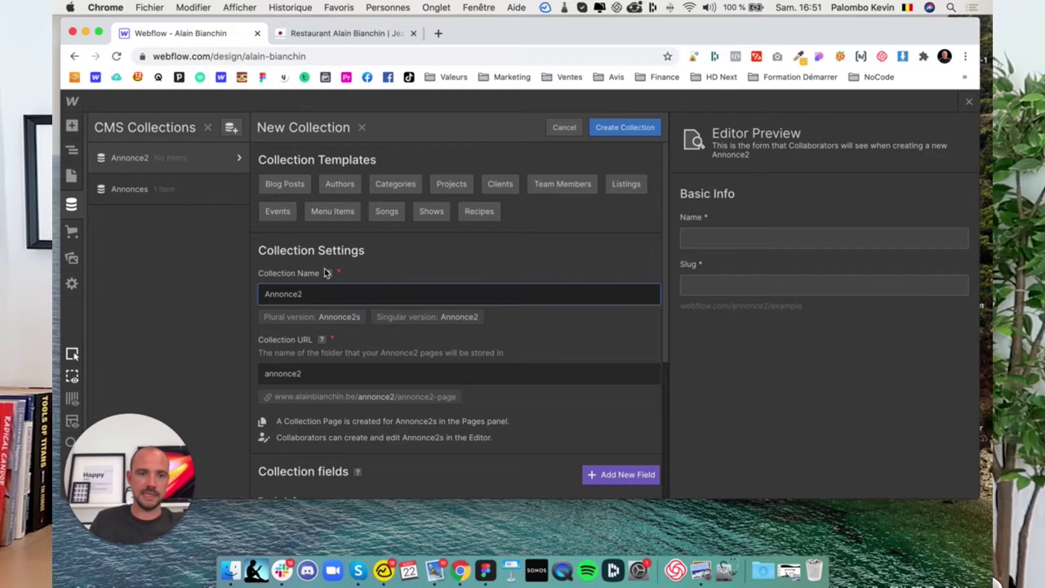
scroll(325, 273, down, 5)
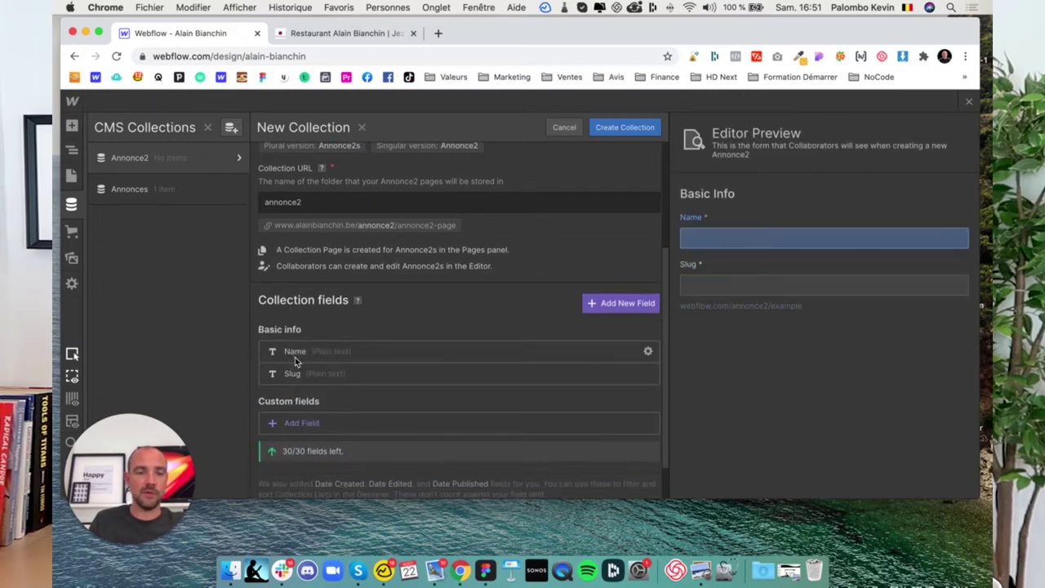
click(300, 423)
click(302, 257)
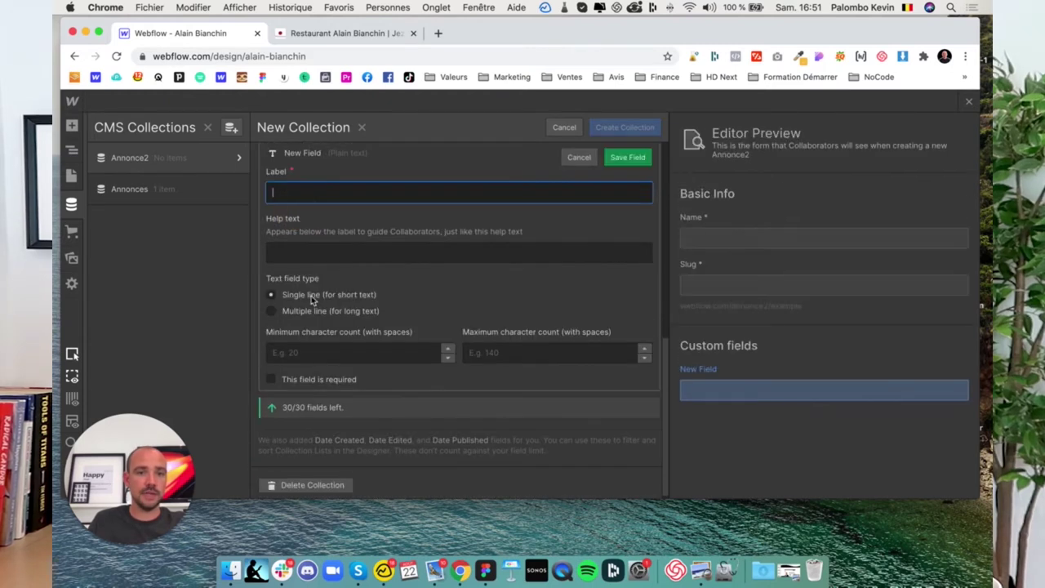
text(Texte)
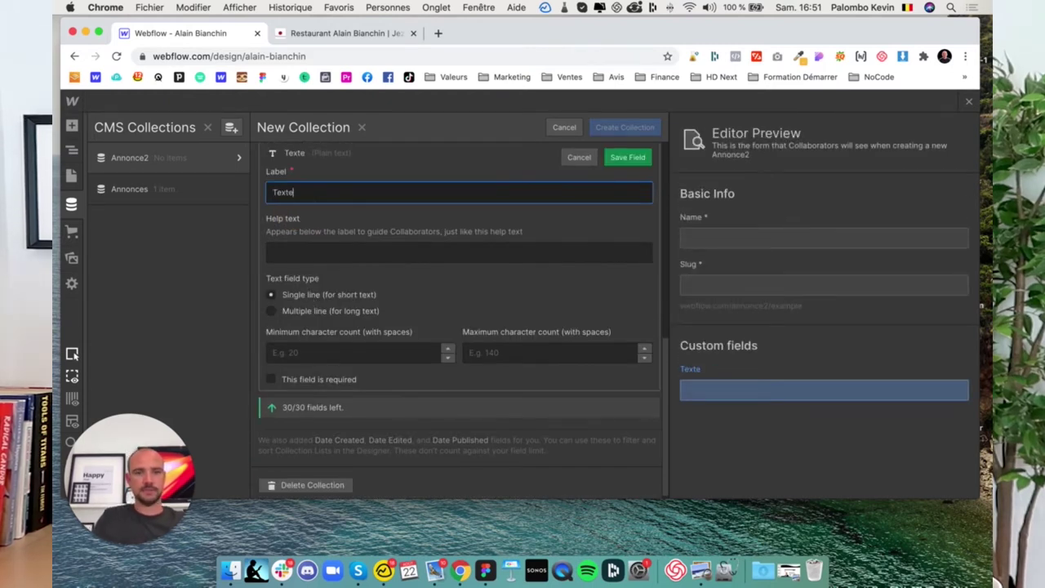
click(627, 157)
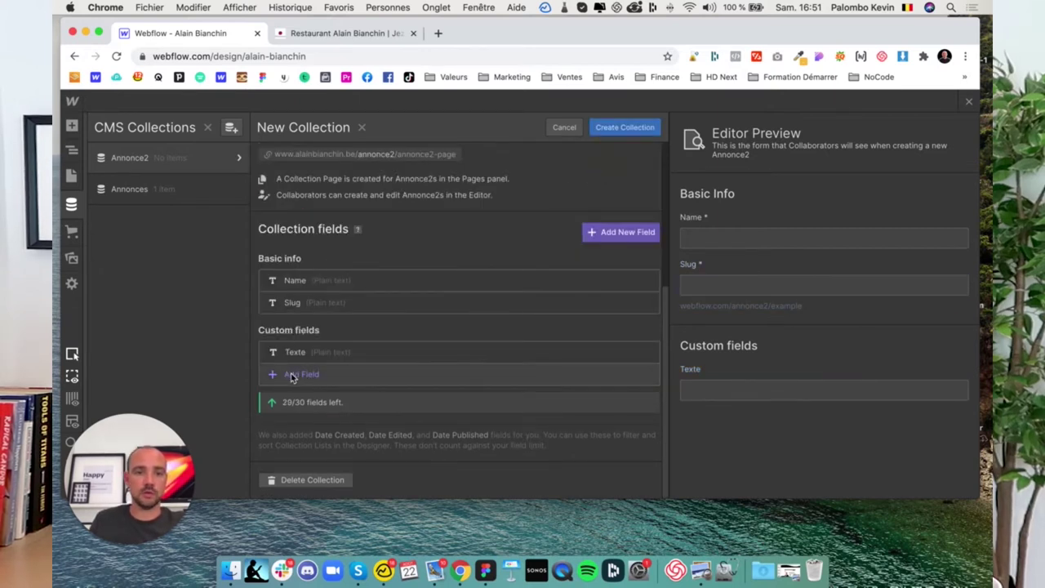
- Add a link field Lien externe and create the Annonce2 collection
click(319, 41)
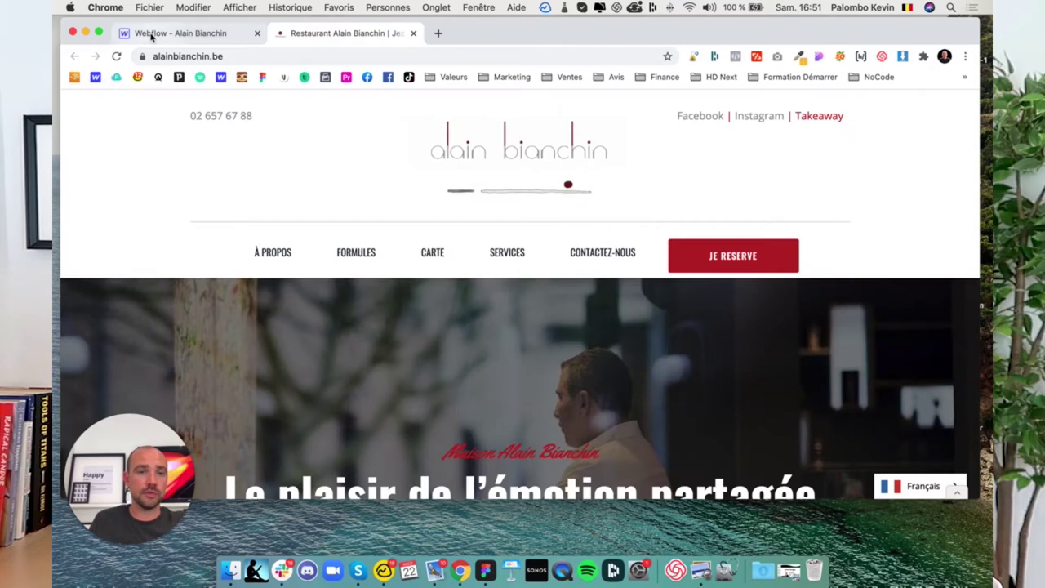
click(151, 34)
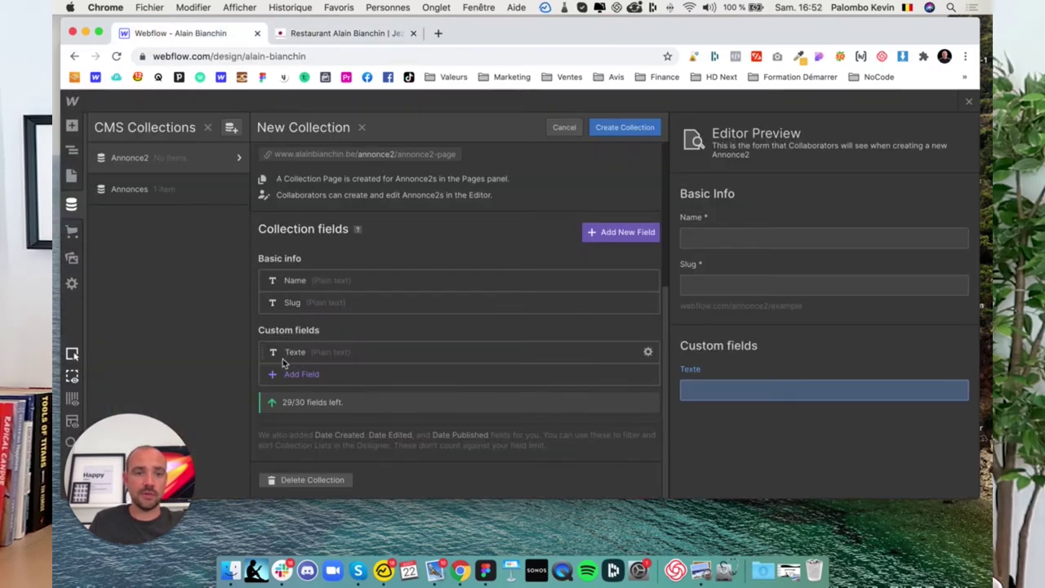
click(315, 373)
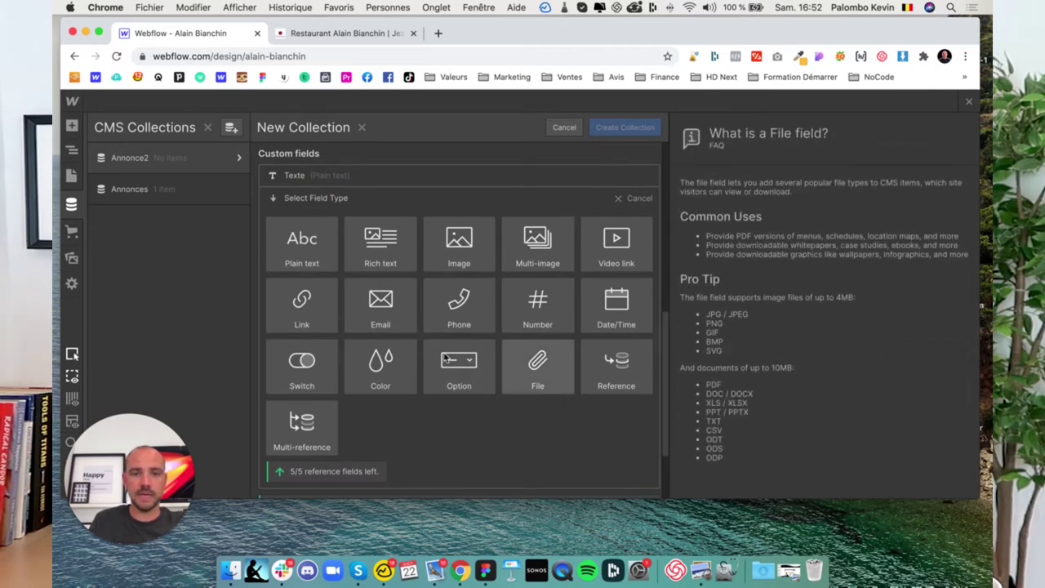
click(314, 304)
text(Lien externe)
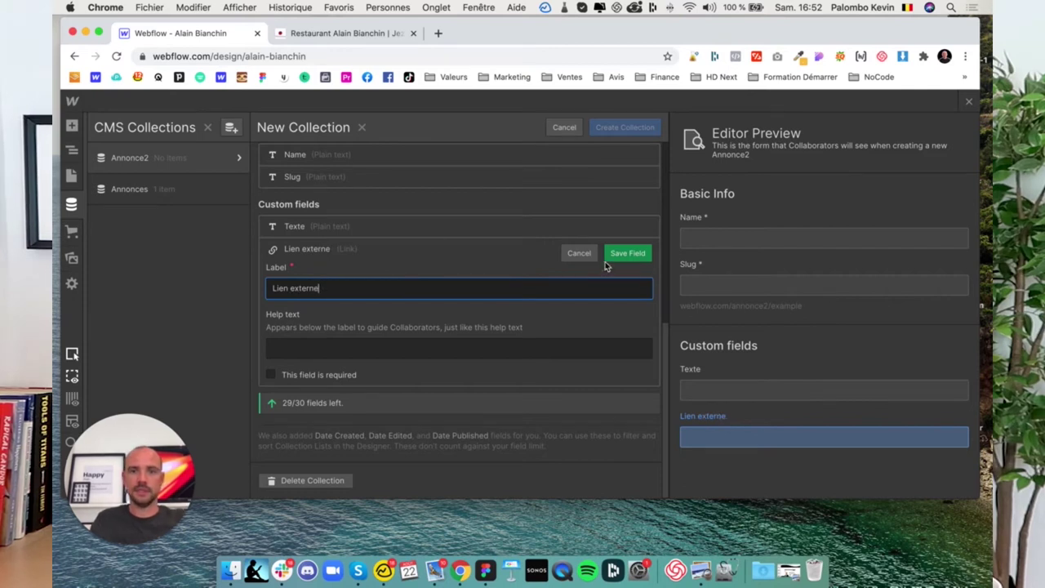
click(611, 253)
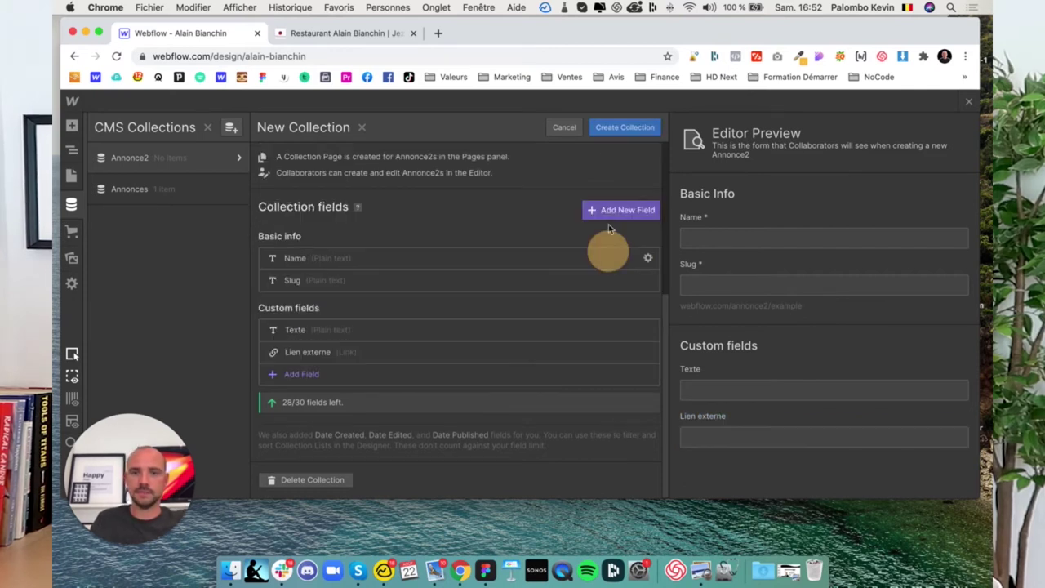
click(602, 129)
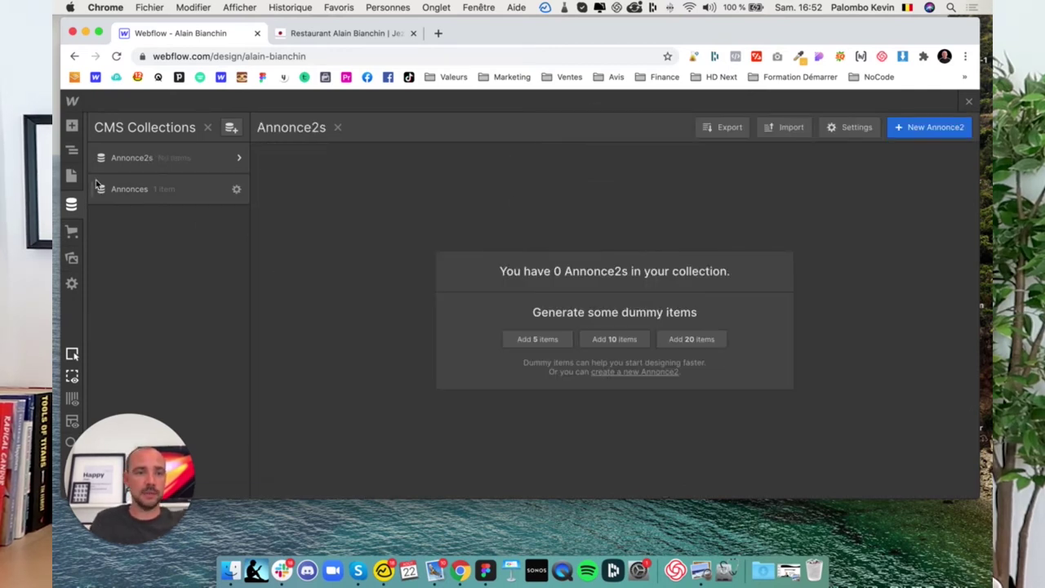
click(71, 176)
- Duplicate the Top Line banner inside the Navbar Fixed symbol
click(72, 151)
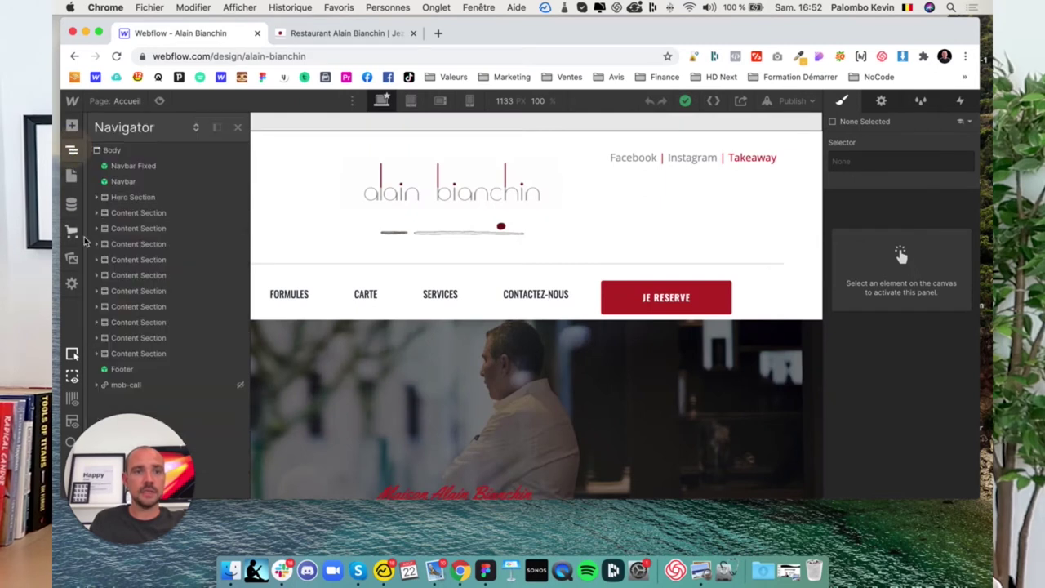
double_click(150, 168)
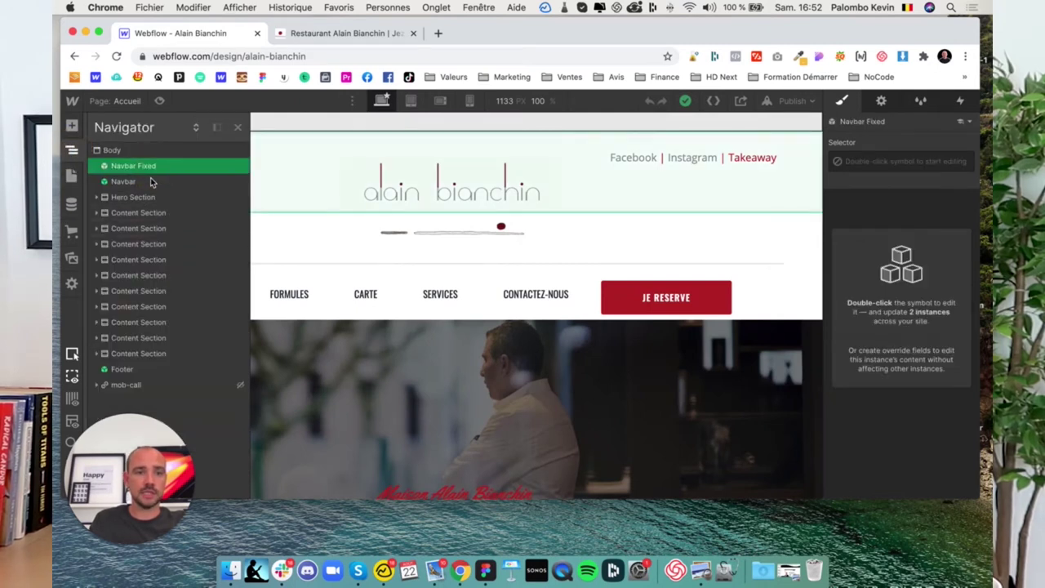
click(139, 183)
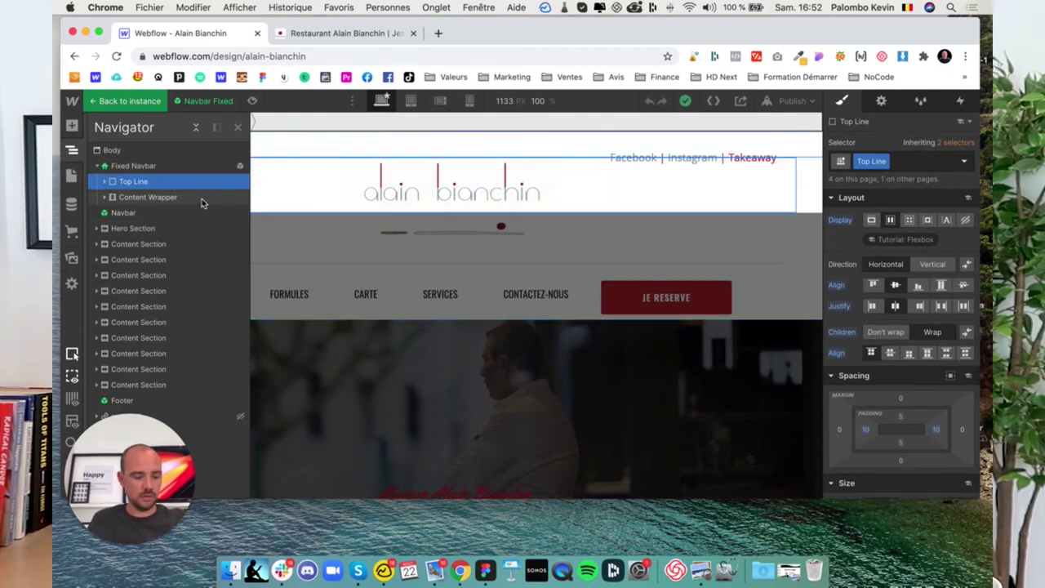
key(super+d)
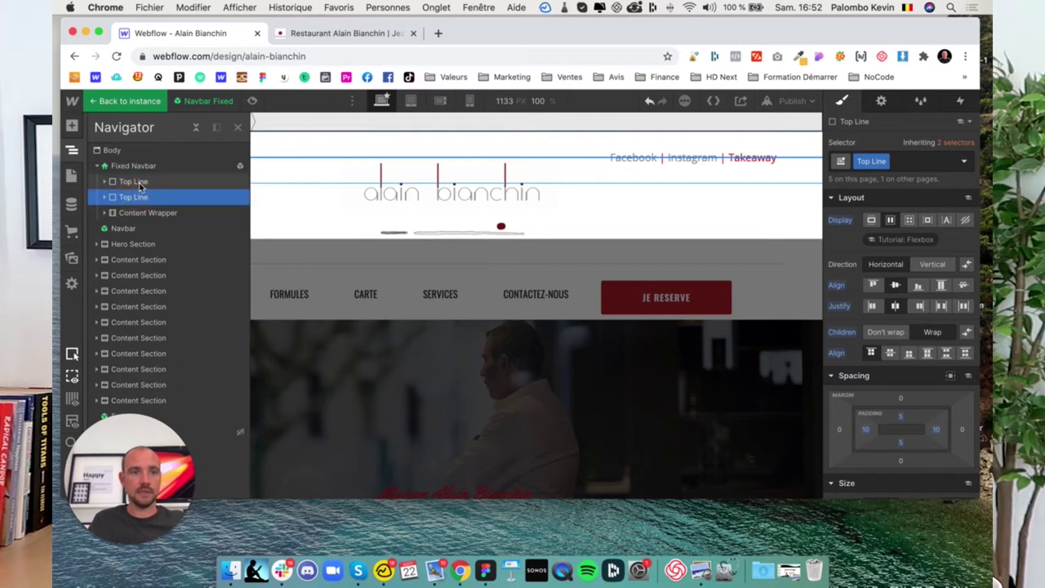
- Move the copied Top Line out of the navbar so it sits directly under Body
click(106, 183)
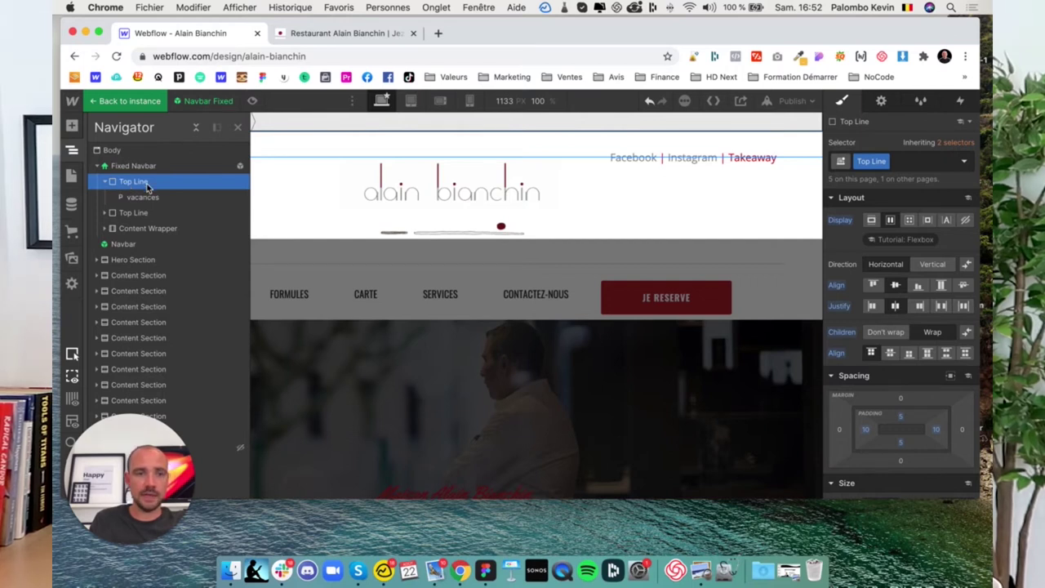
scroll(952, 377, down, 3)
scroll(953, 377, down, 1)
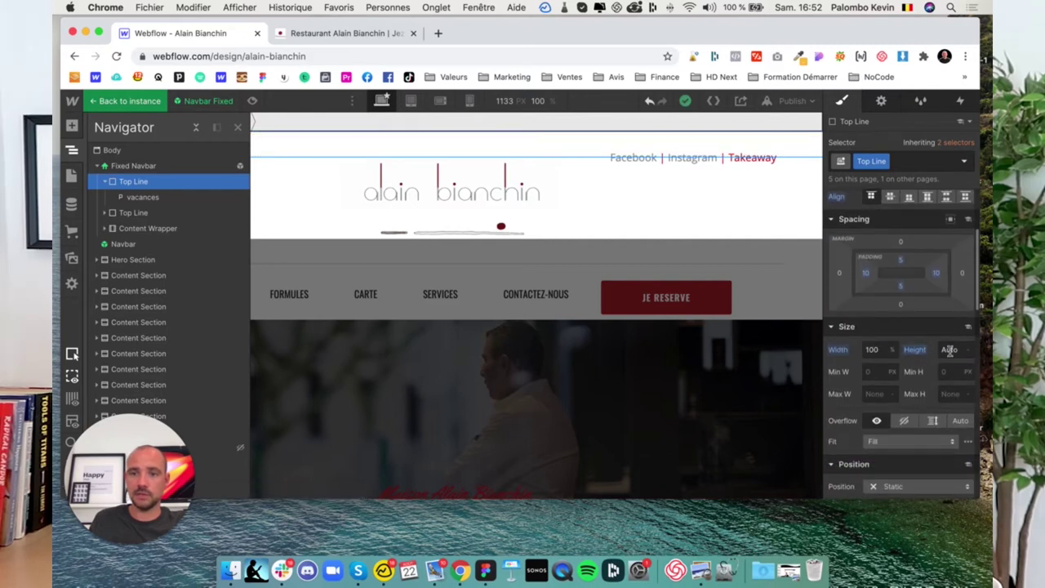
click(140, 196)
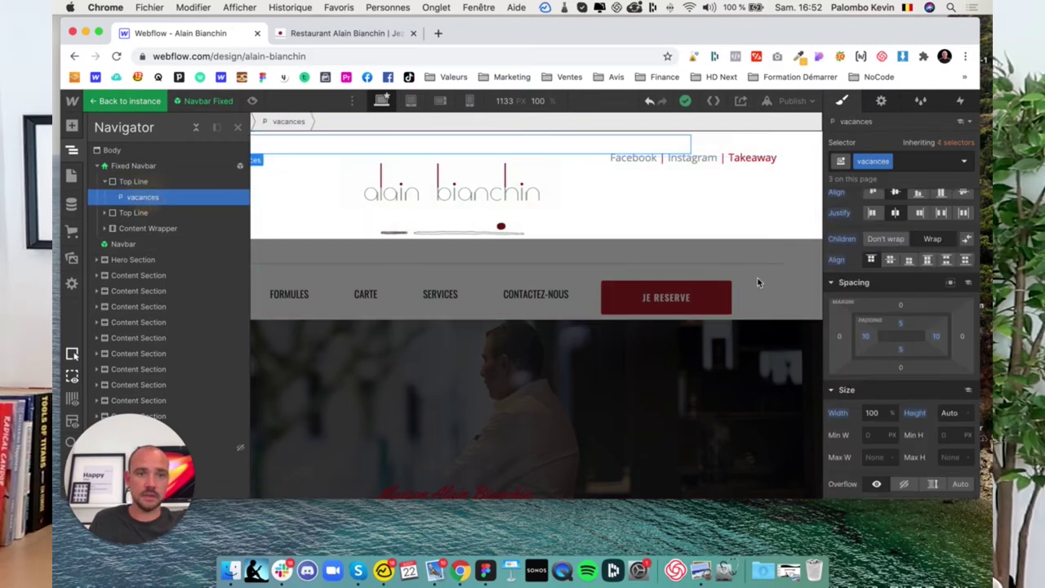
scroll(898, 351, down, 5)
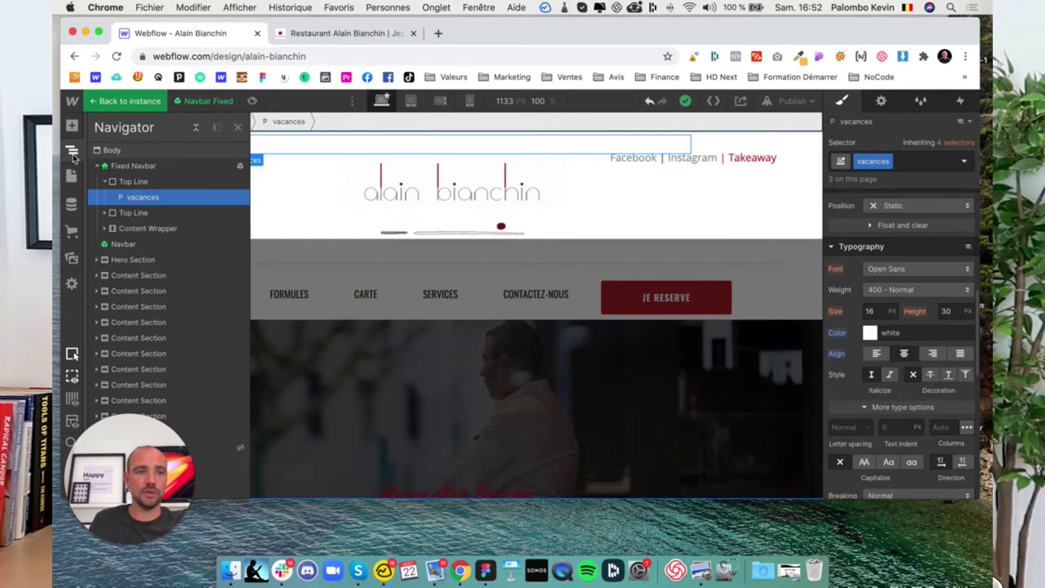
click(124, 181)
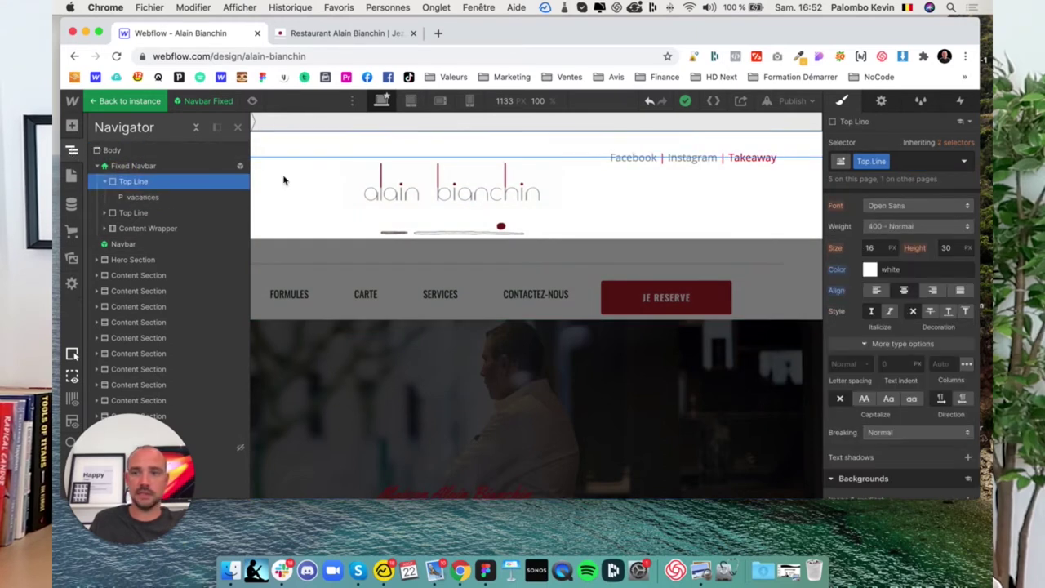
click(881, 101)
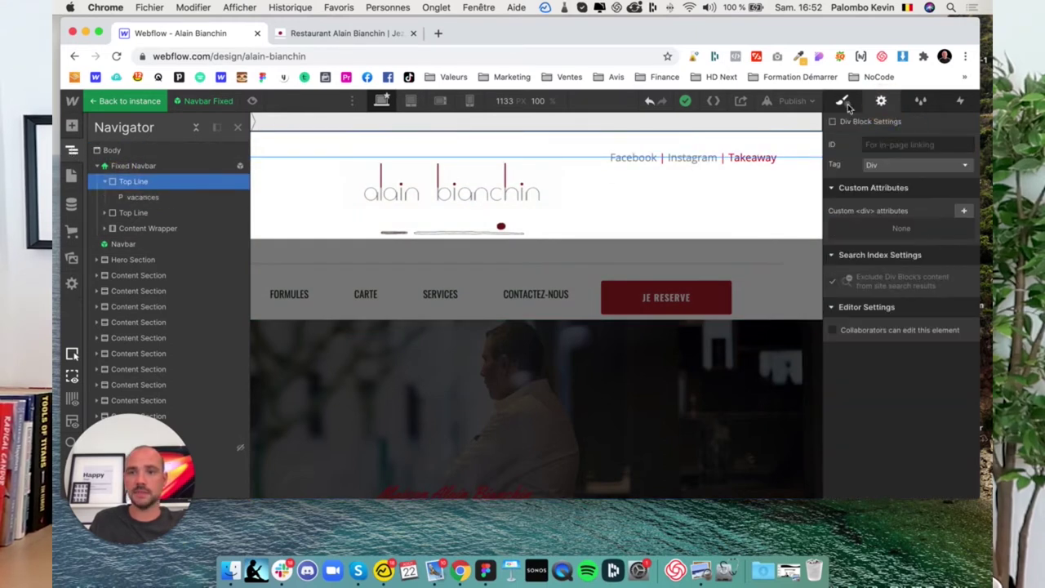
click(842, 101)
click(114, 167)
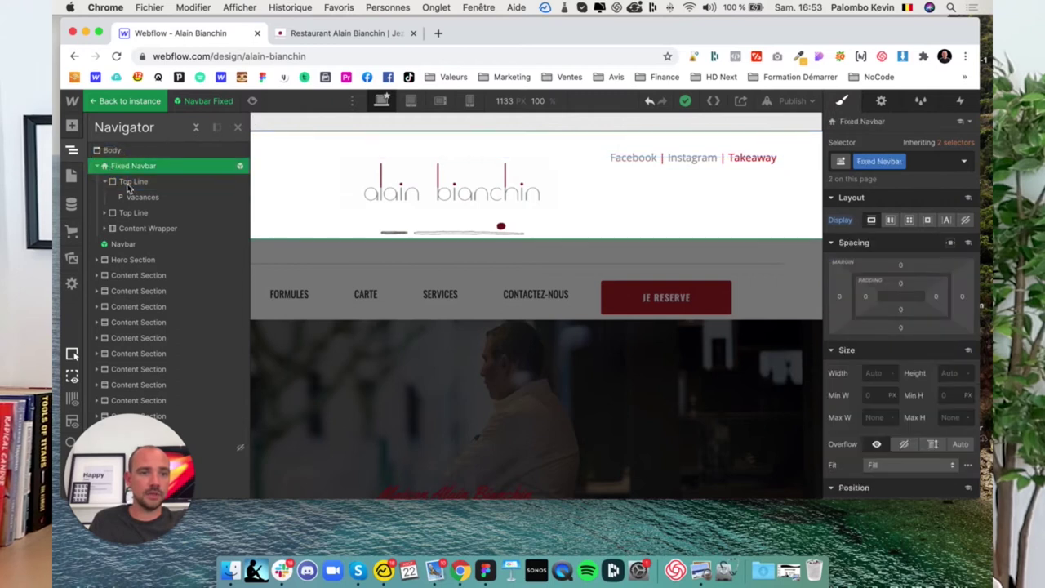
click(149, 186)
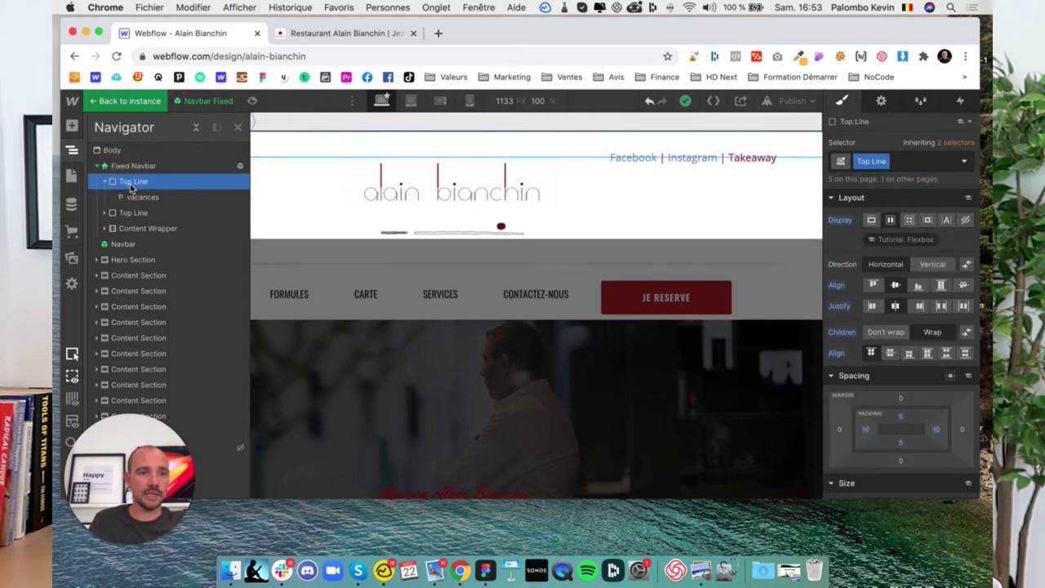
drag(131, 188, 131, 164)
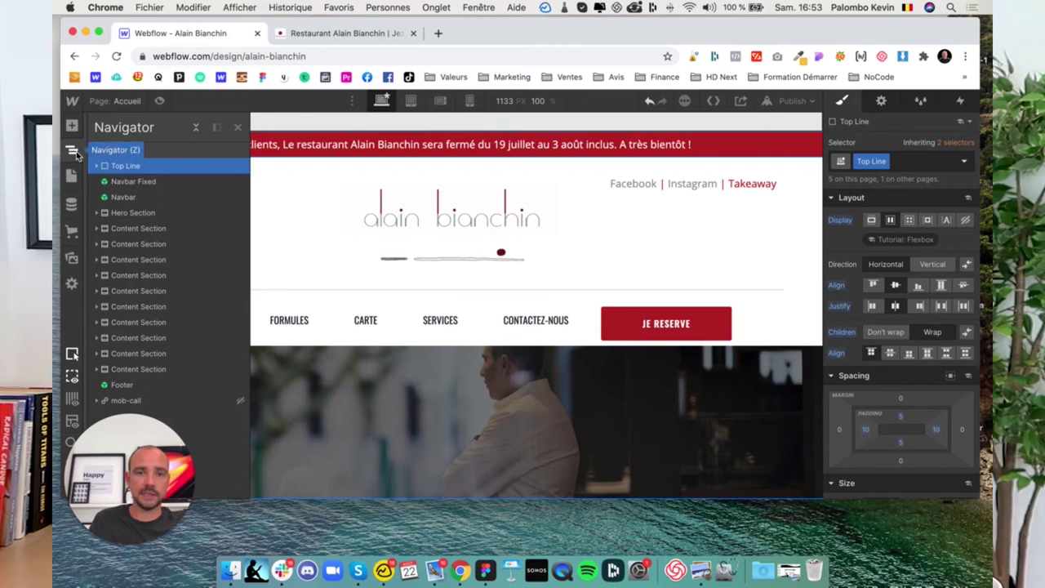
- With Body selected, insert a Collection List from the CMS elements at the end of the page
click(72, 151)
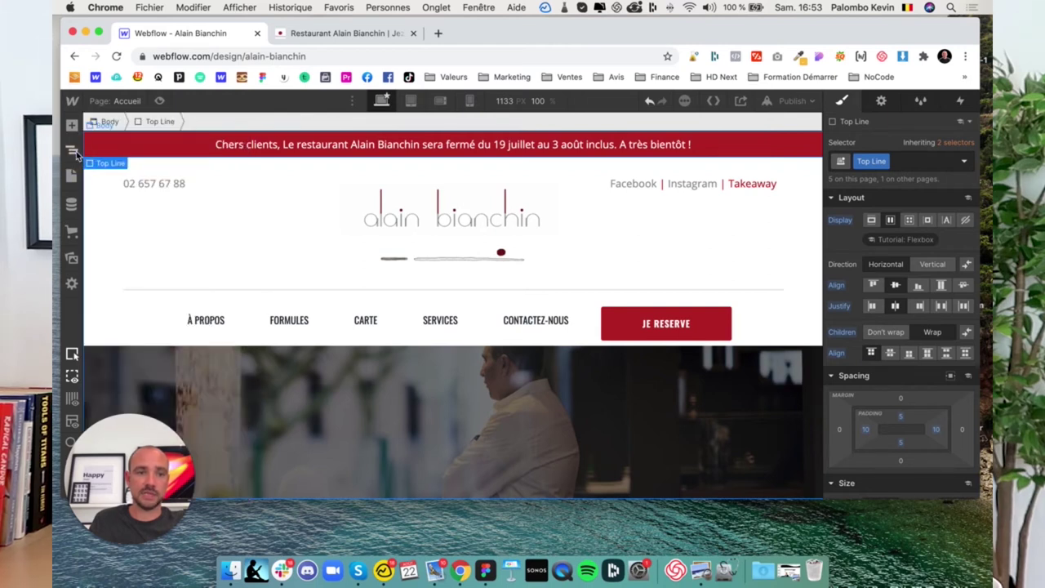
click(72, 150)
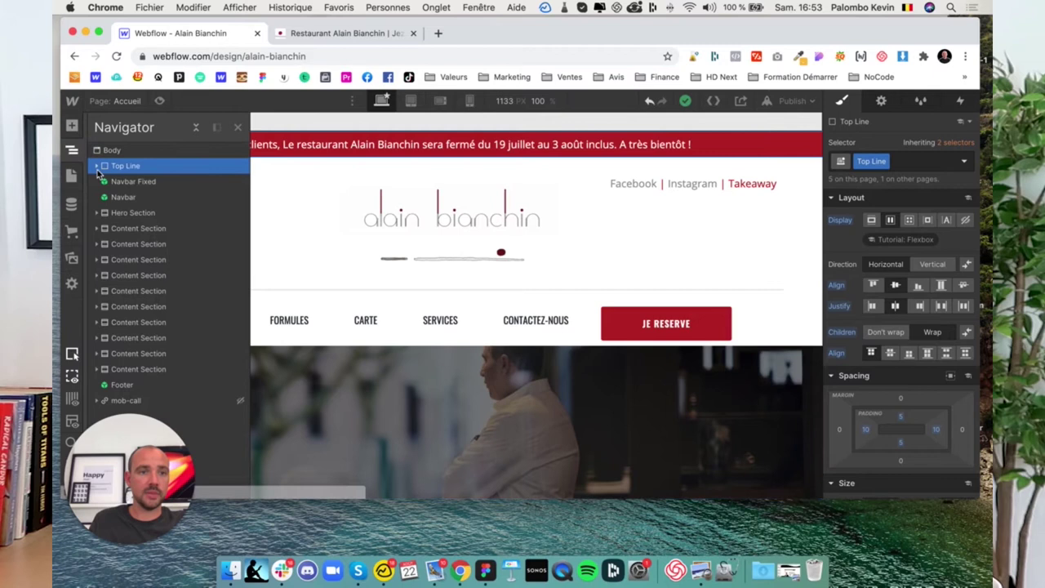
click(107, 151)
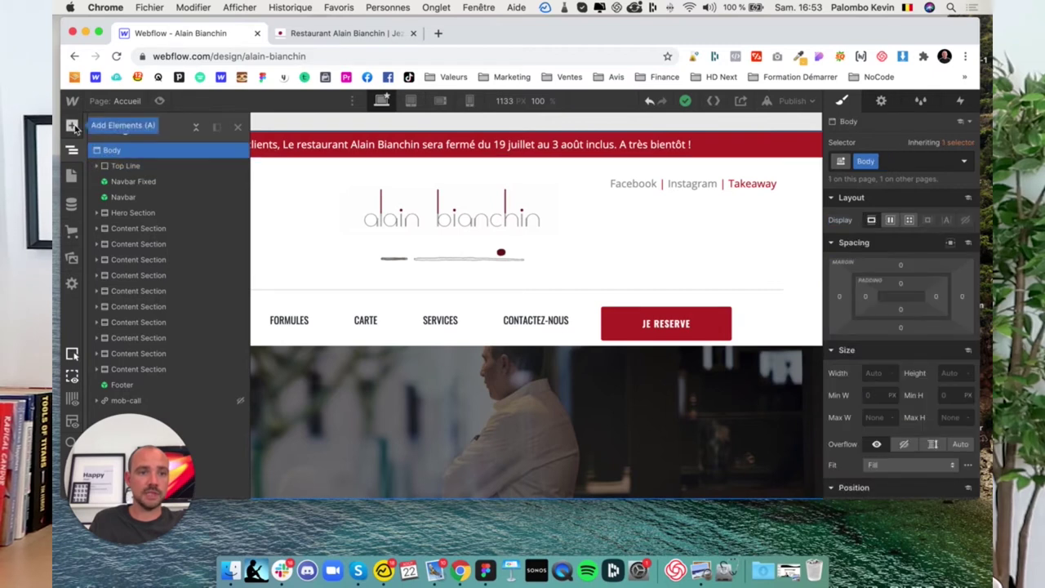
click(72, 126)
scroll(128, 318, down, 3)
scroll(128, 317, down, 3)
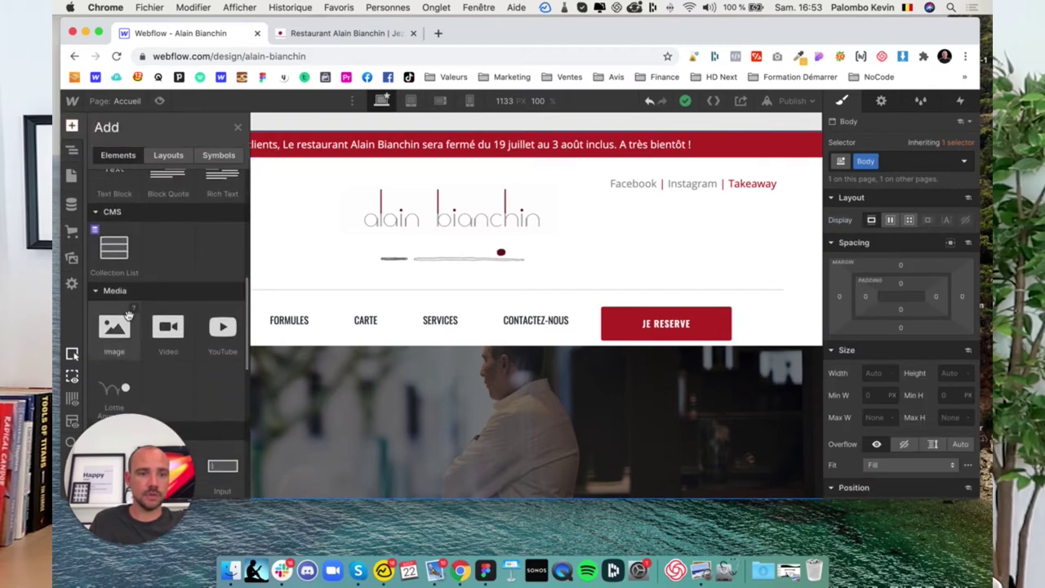
scroll(128, 314, down, 1)
click(115, 245)
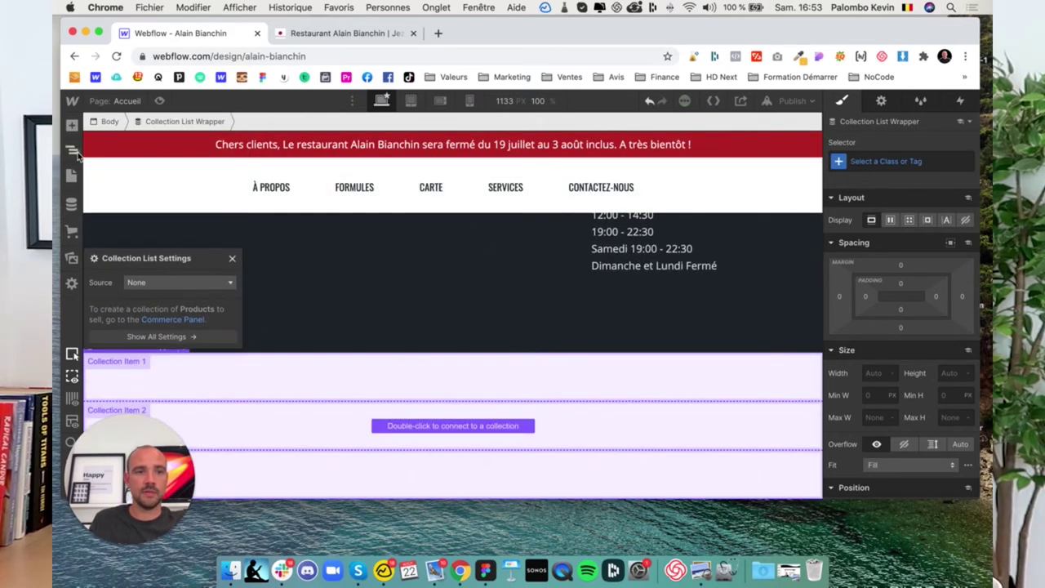
click(72, 149)
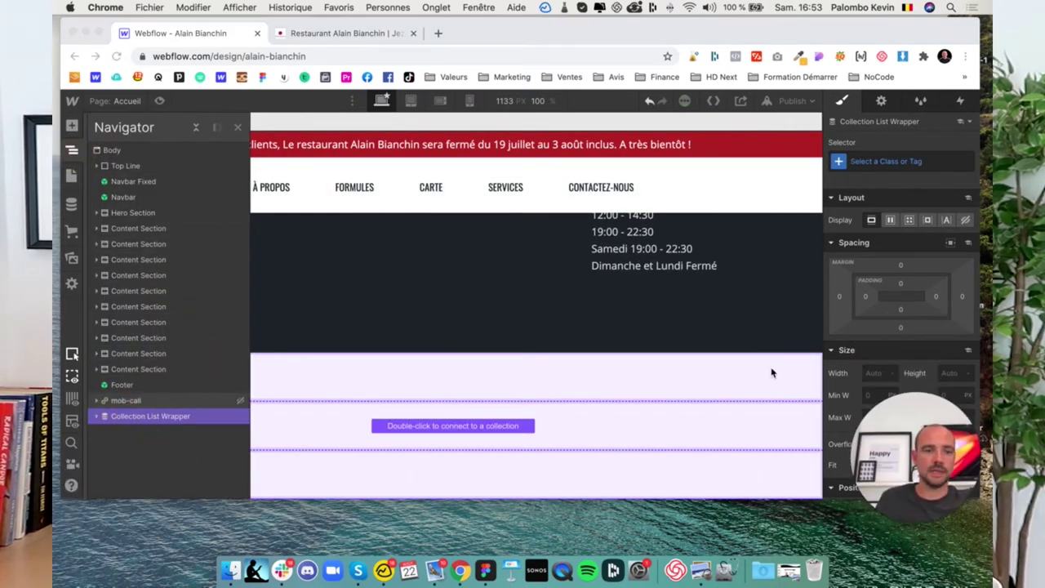
click(142, 186)
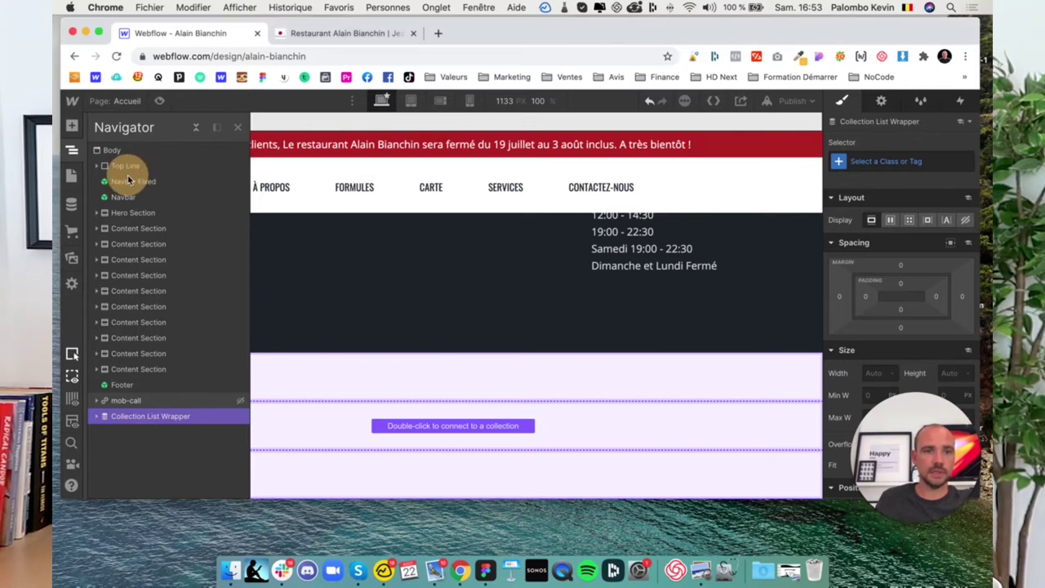
- Move the Collection List Wrapper under Top Line and set its source to Annonce2s
drag(127, 179, 124, 177)
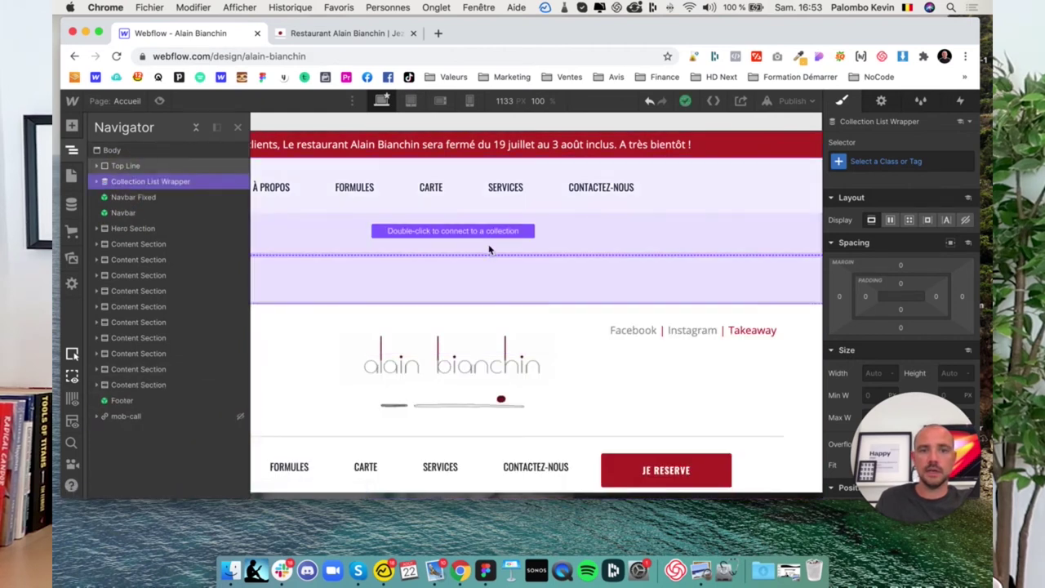
double_click(490, 250)
click(179, 342)
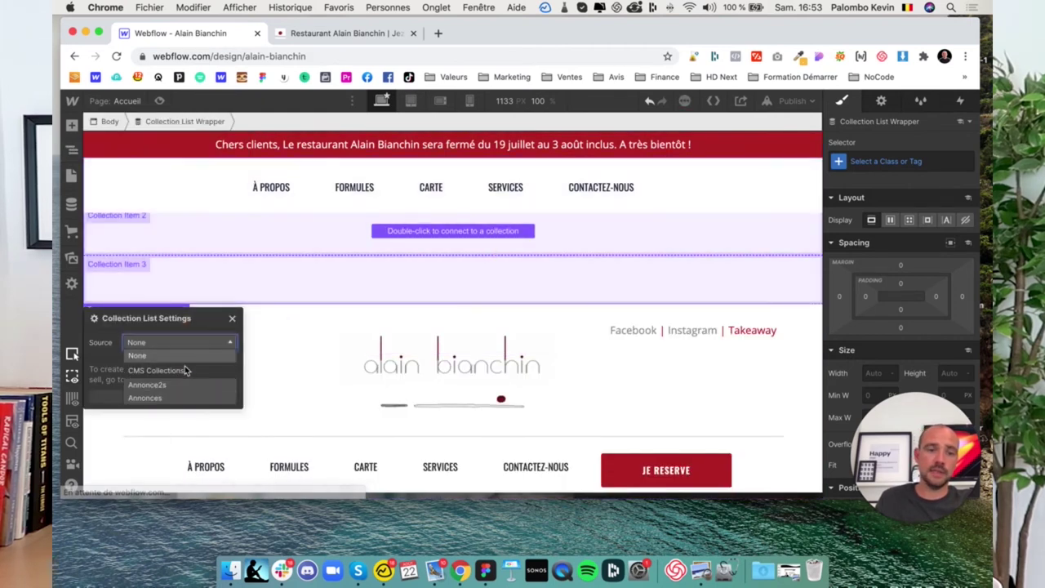
click(173, 385)
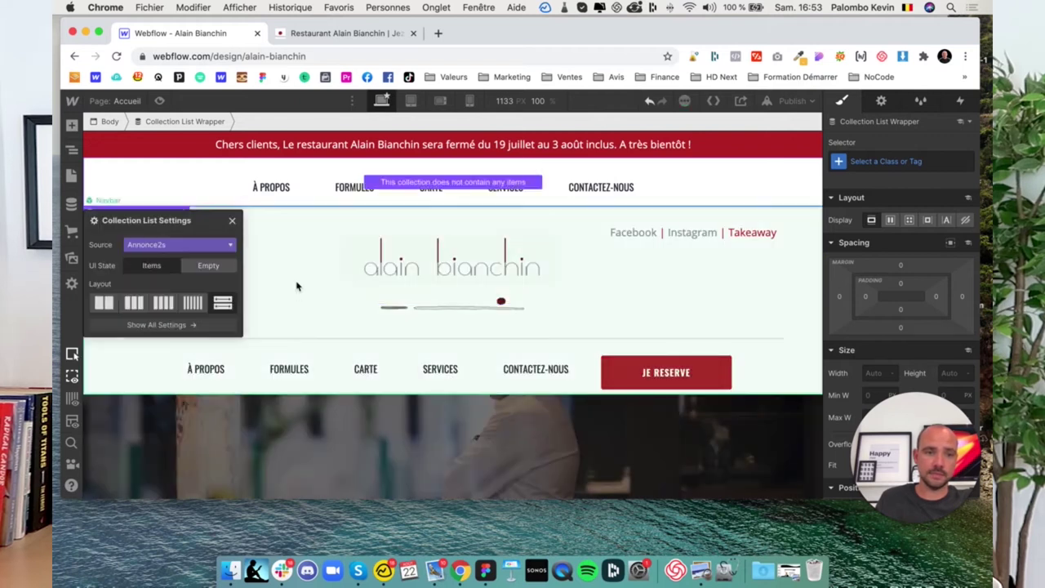
click(183, 188)
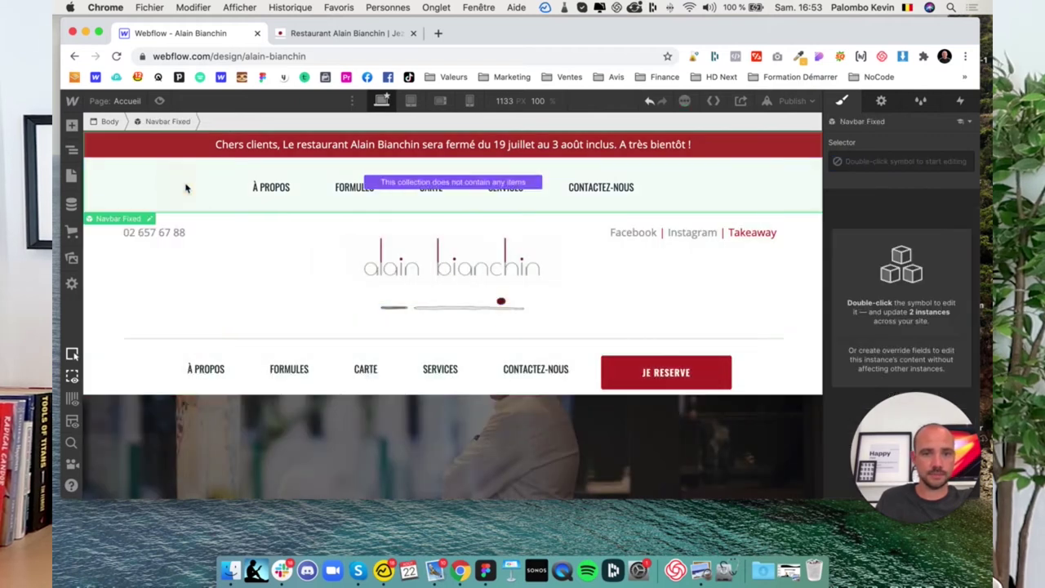
- Expand the wrapper down to Collection Item and try dragging Top Line into it
click(71, 151)
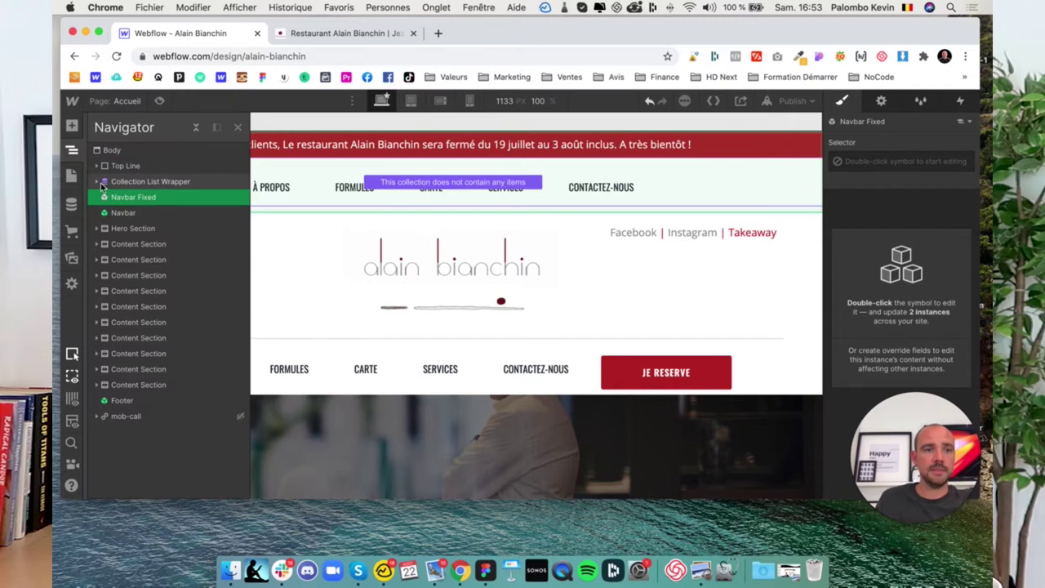
click(97, 181)
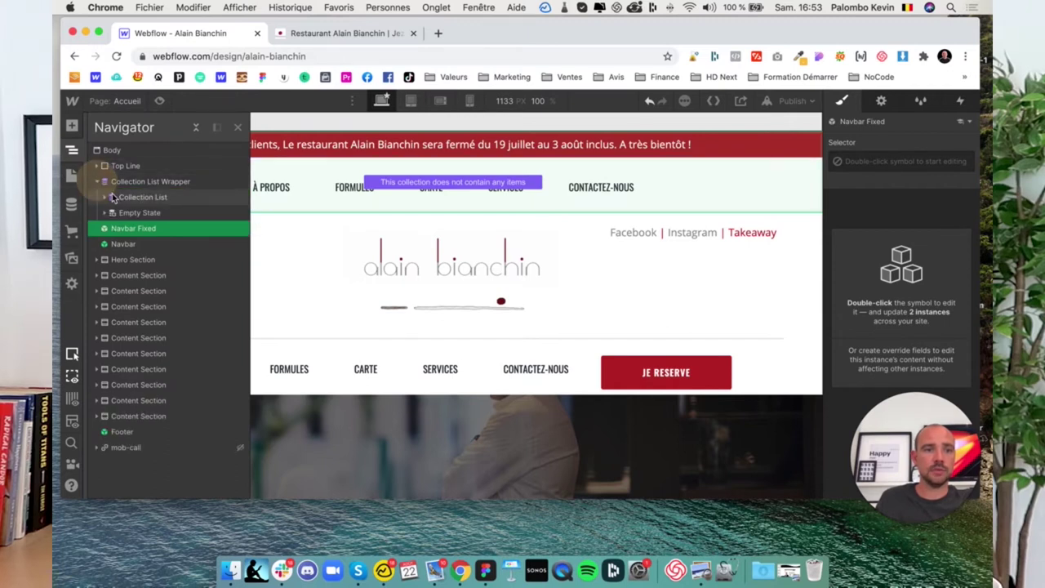
click(110, 197)
mouse_move(135, 174)
mouse_down()
mouse_move(146, 225)
mouse_move(151, 215)
mouse_up()
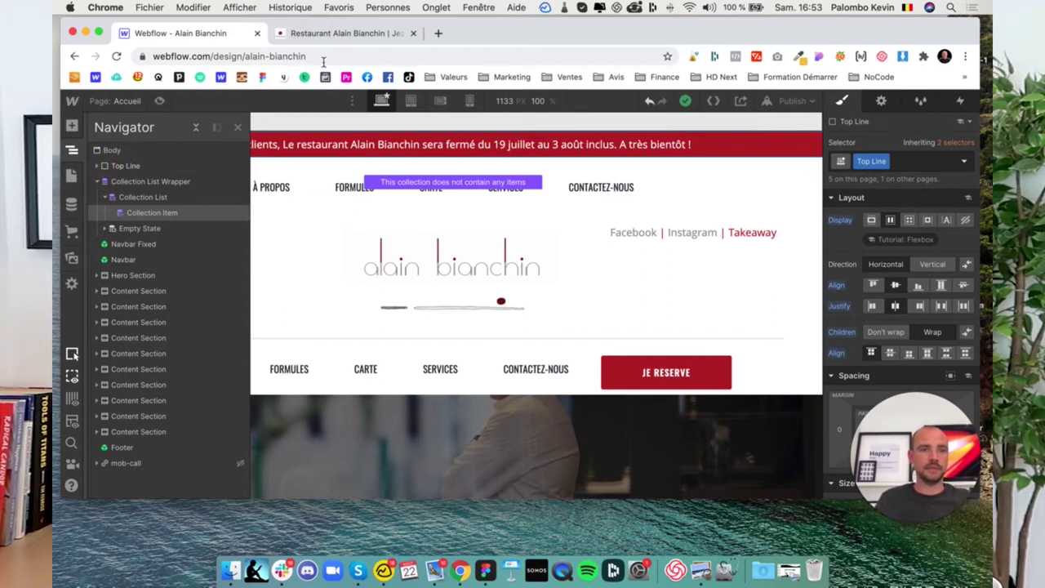
- Paste the copied Top Line banner into the Annonce2s Collection List
drag(107, 171, 118, 173)
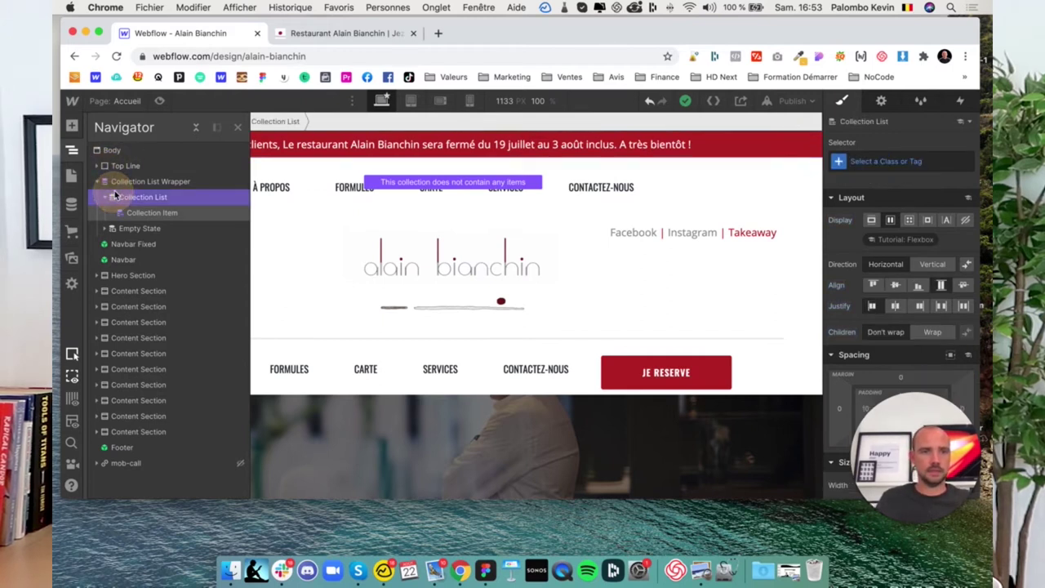
click(146, 213)
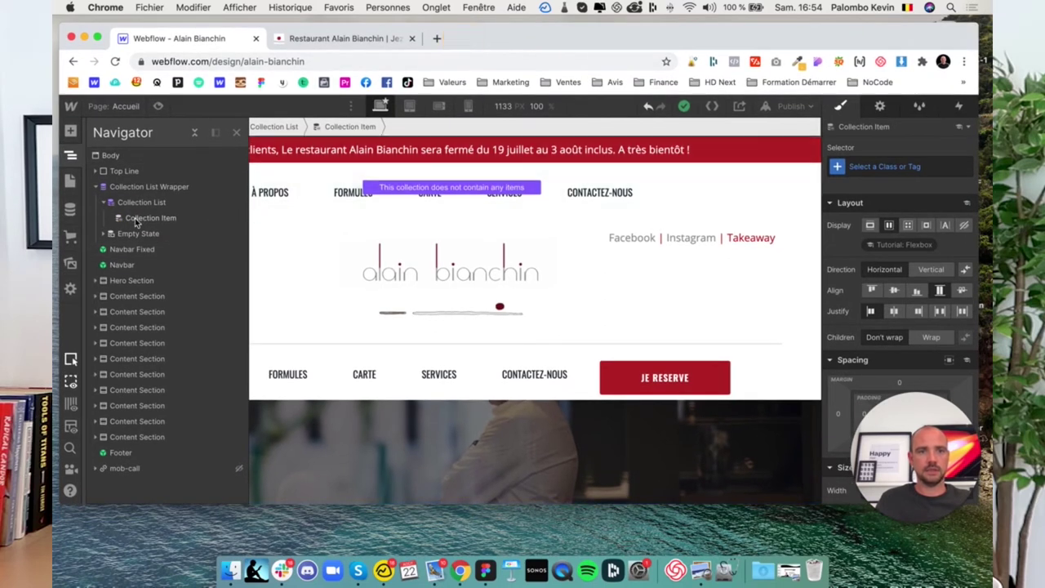
click(136, 218)
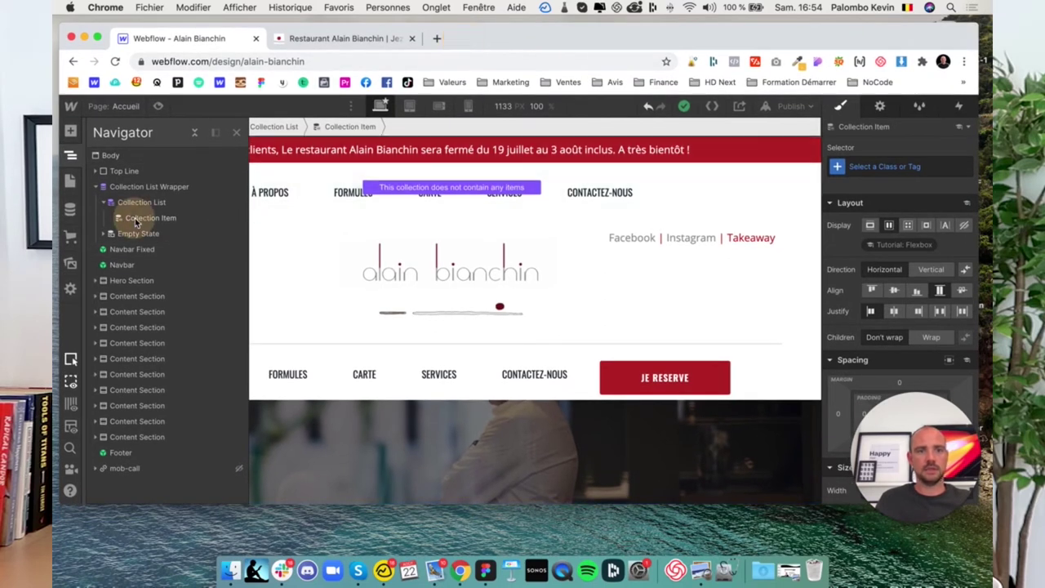
click(124, 221)
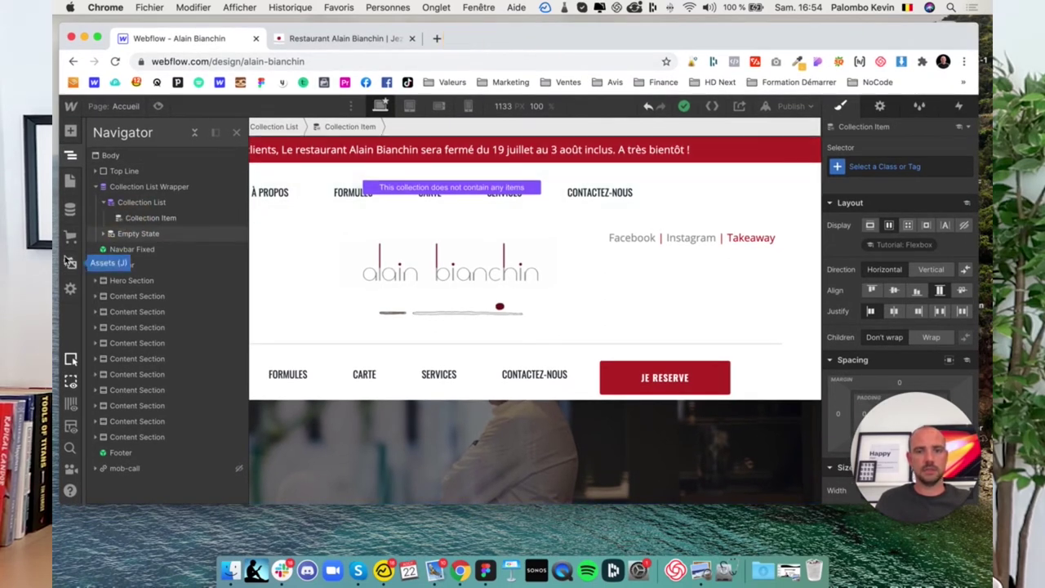
click(128, 206)
key(super+v)
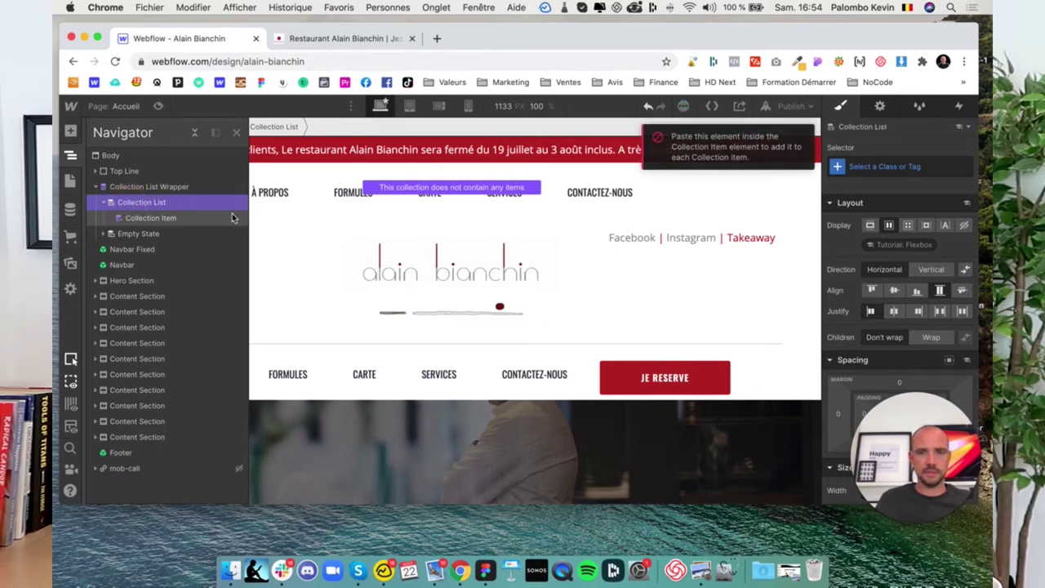
- Inspect the pasted Top Line and its vacances text inside the Collection Item
drag(216, 218, 128, 176)
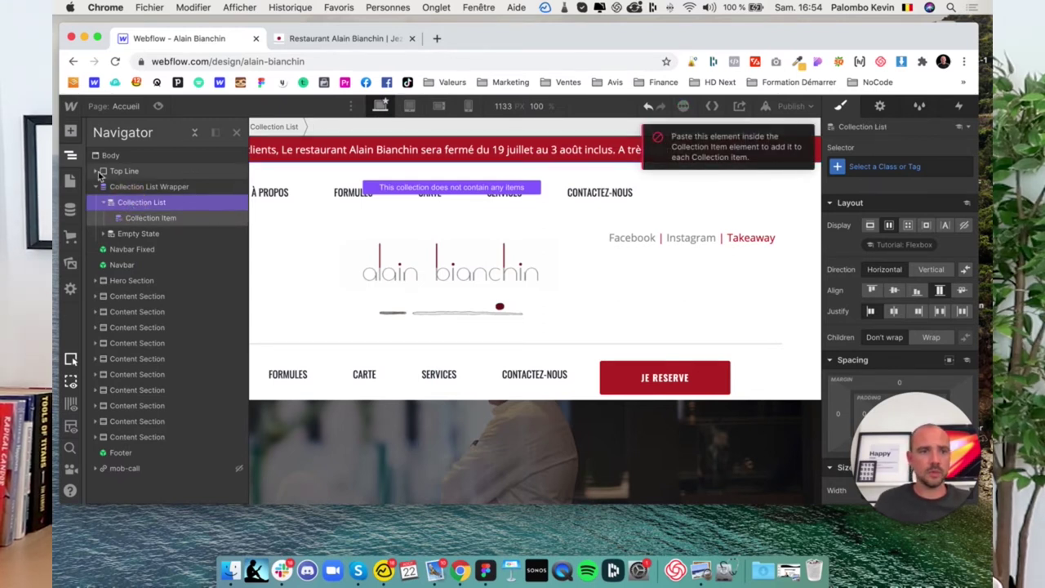
click(127, 172)
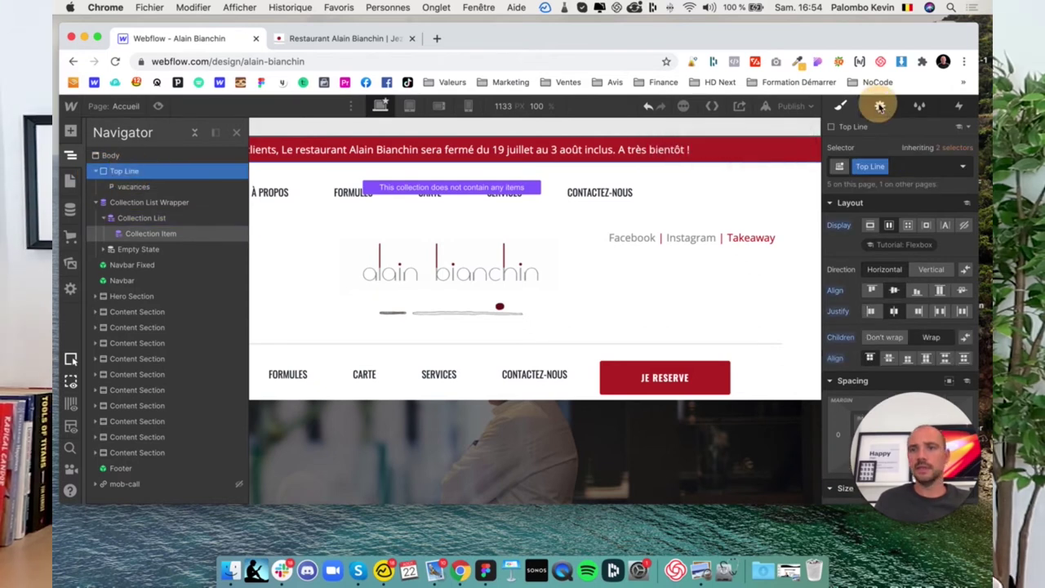
click(878, 107)
click(840, 107)
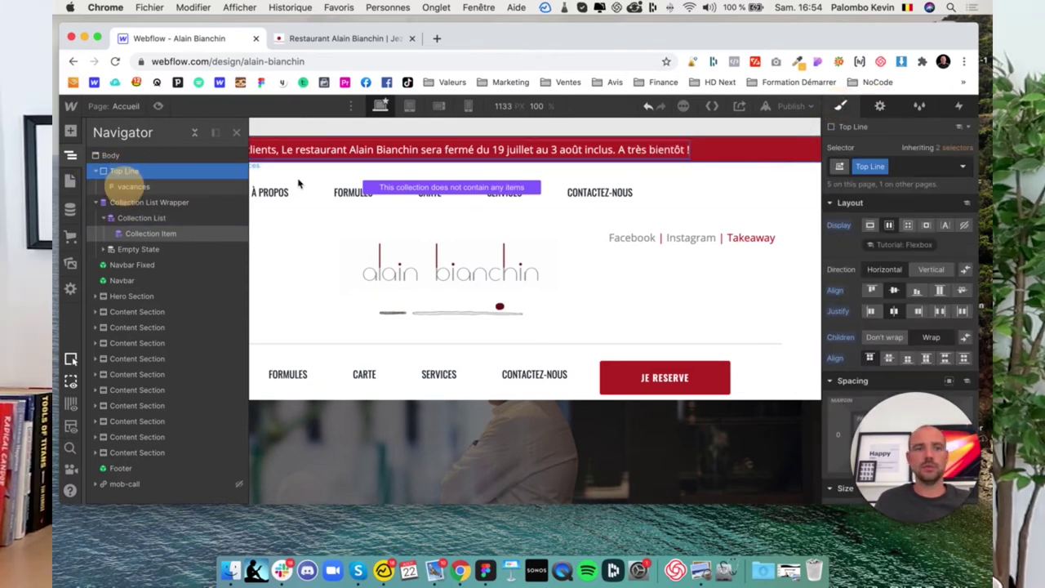
click(128, 187)
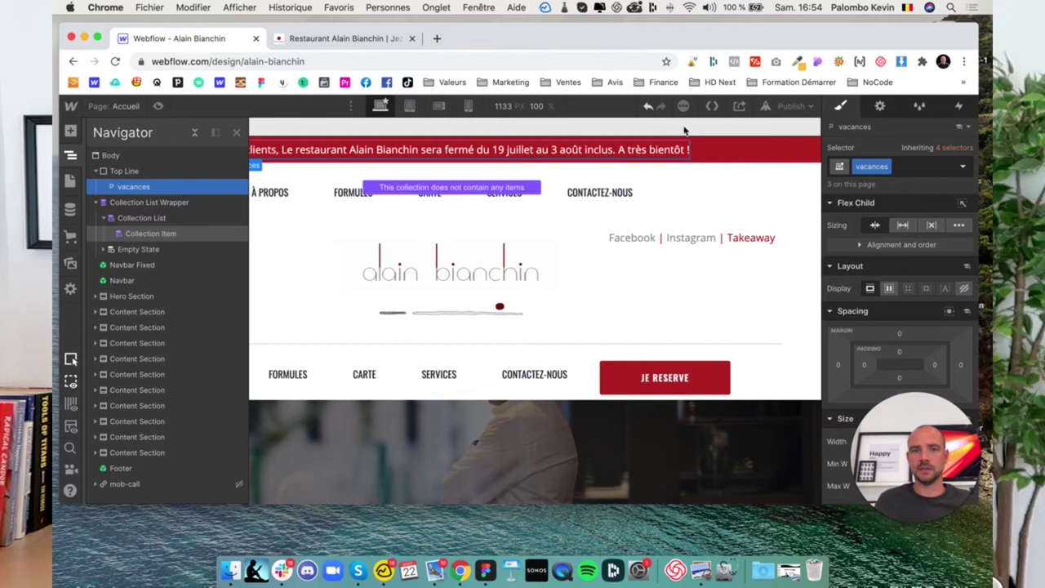
drag(120, 173, 130, 218)
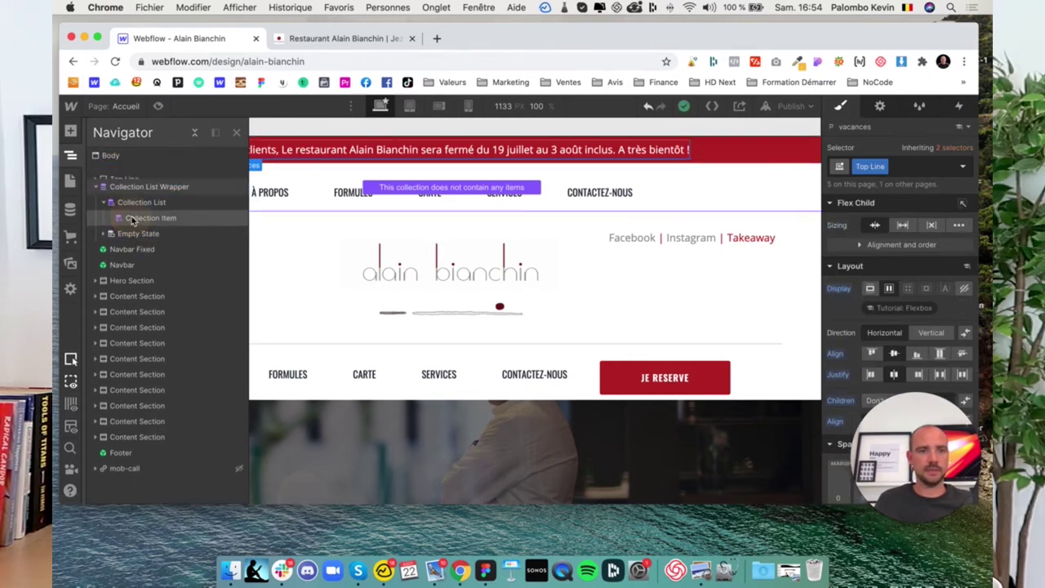
click(118, 171)
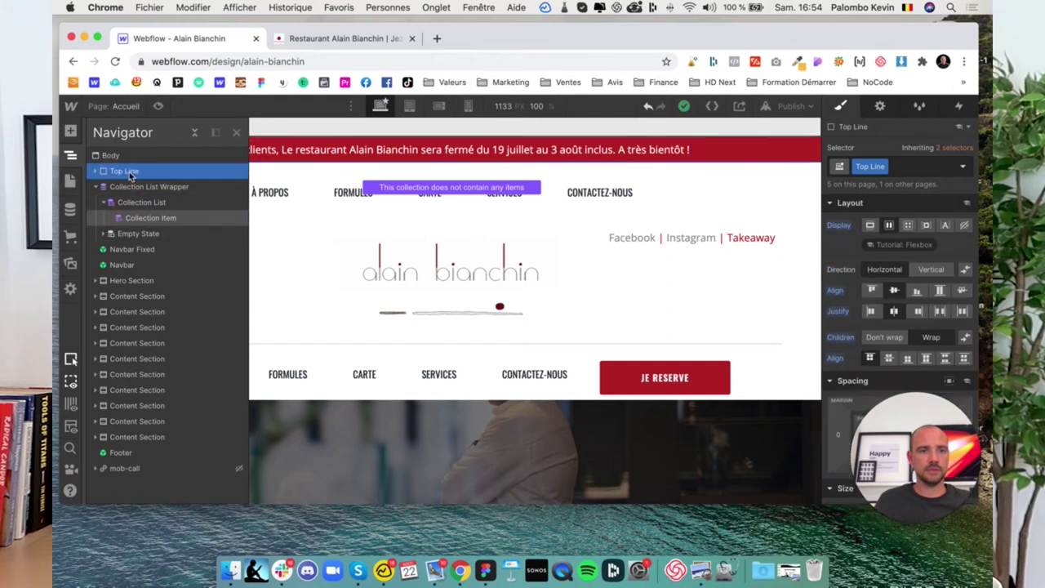
click(148, 218)
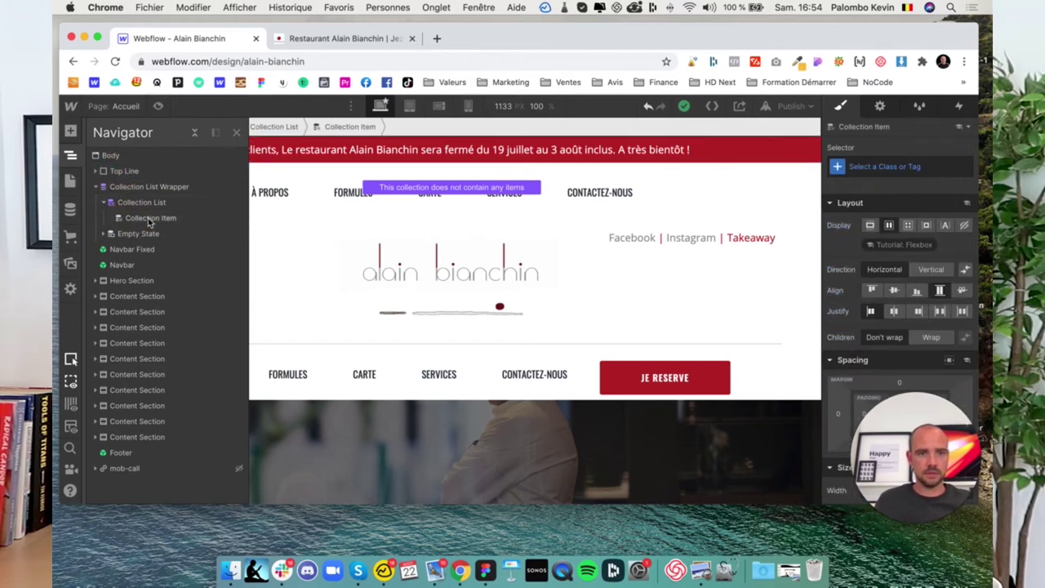
click(141, 203)
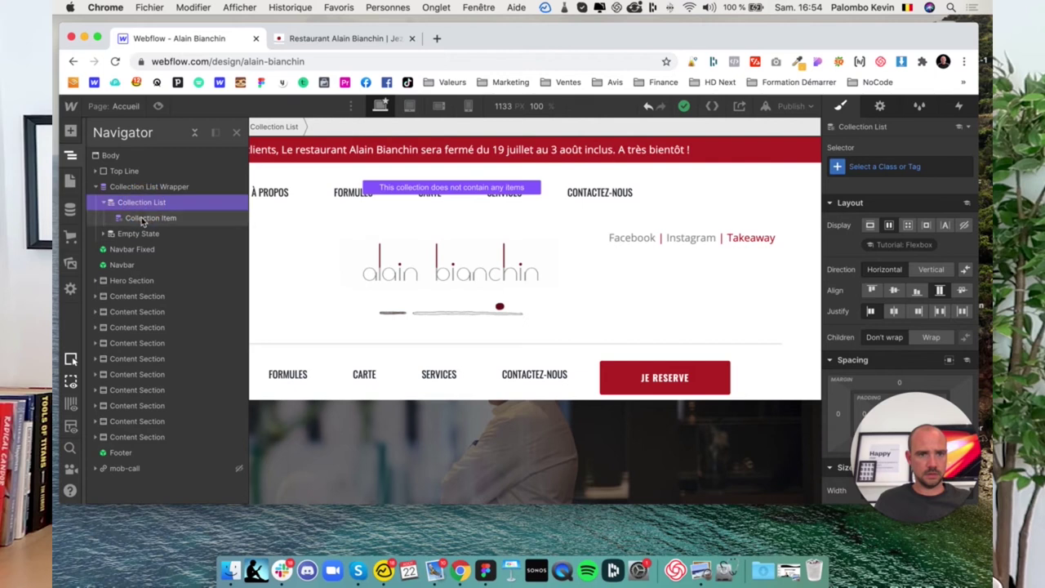
click(141, 221)
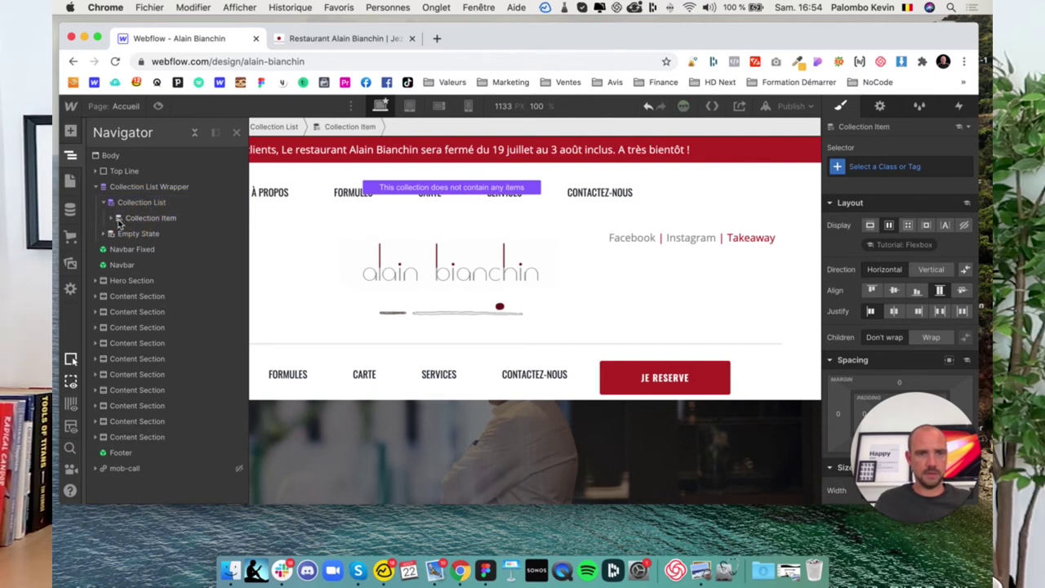
click(110, 219)
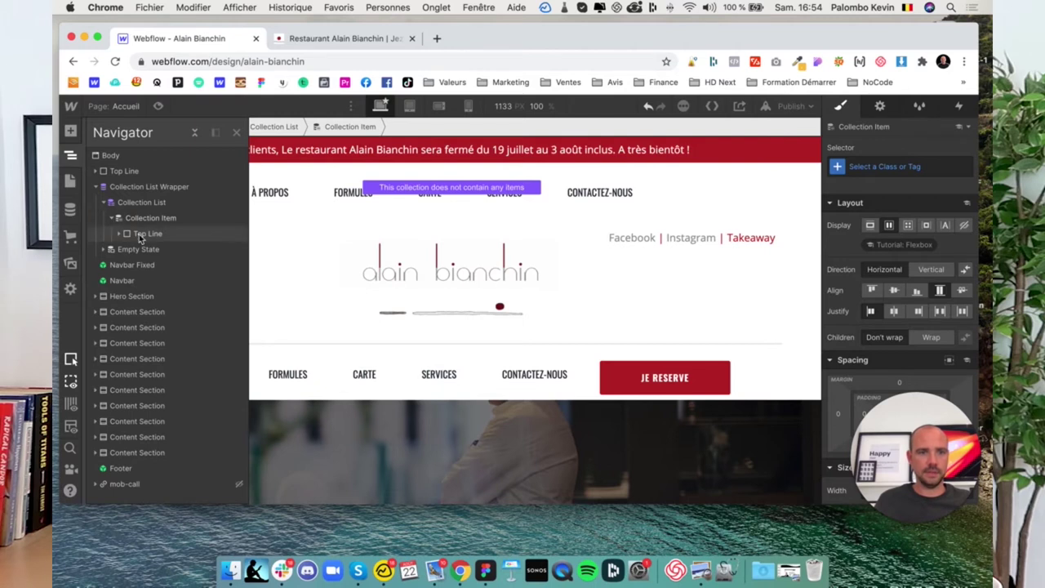
- Delete the original top-level Top Line and open the nested Top Line's settings
click(121, 173)
key(Delete)
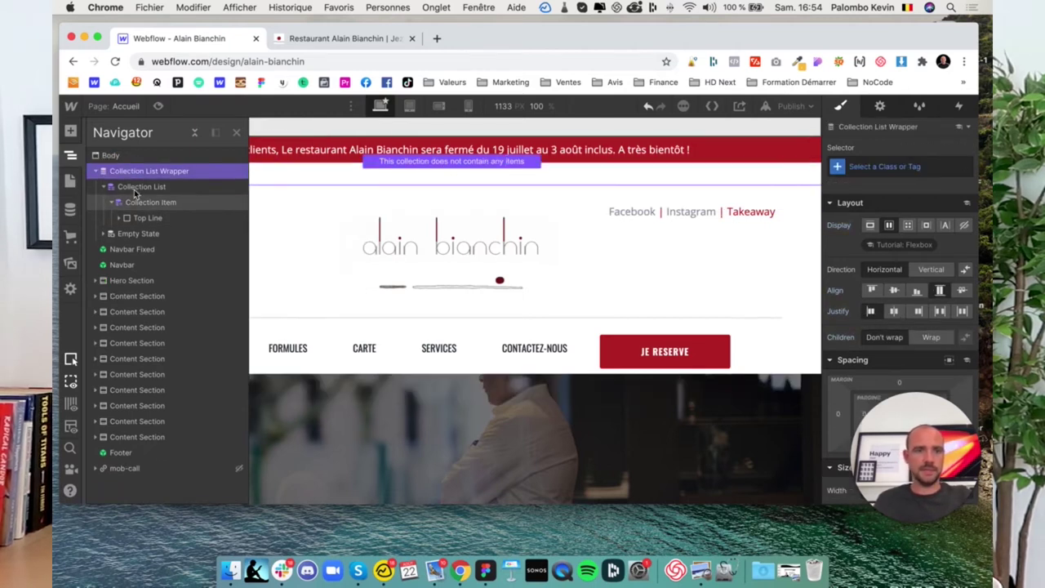
click(118, 218)
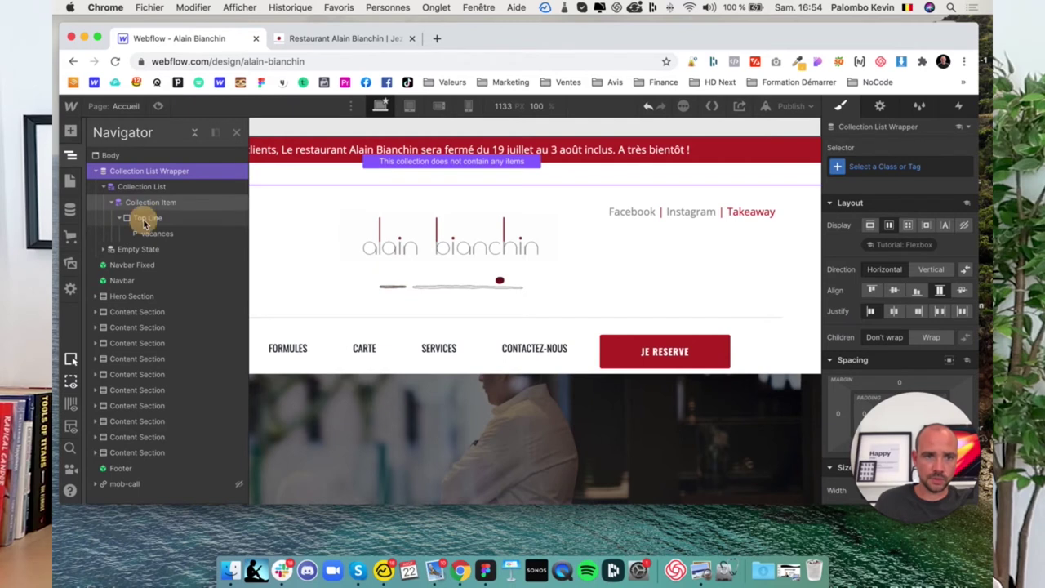
click(145, 220)
click(879, 106)
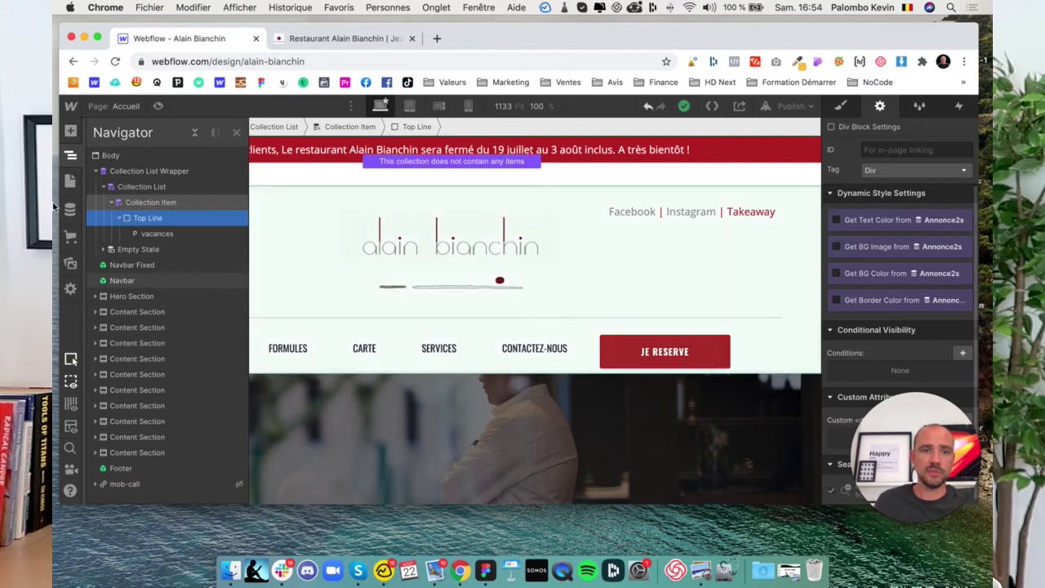
click(77, 211)
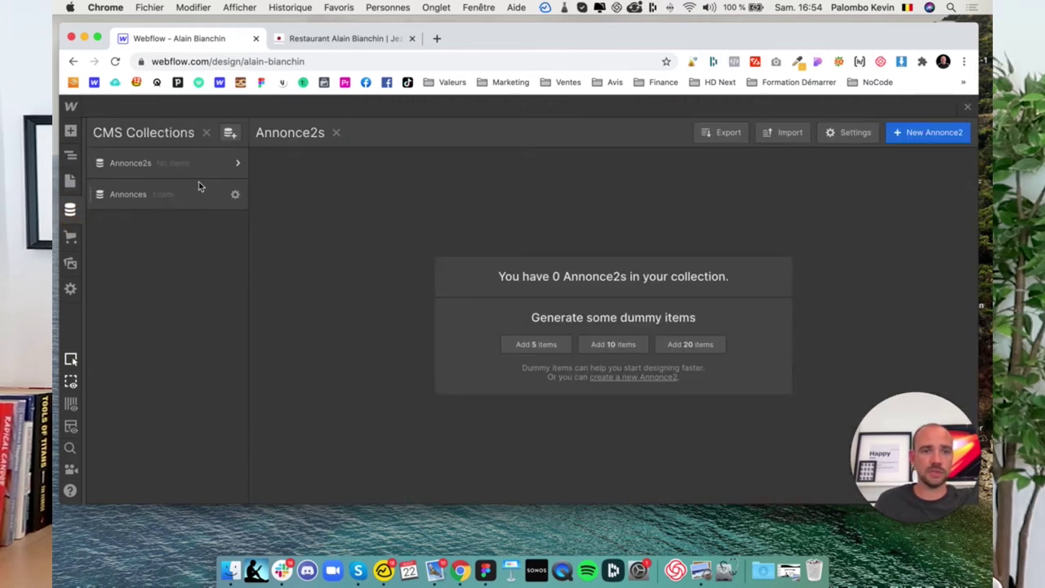
click(928, 132)
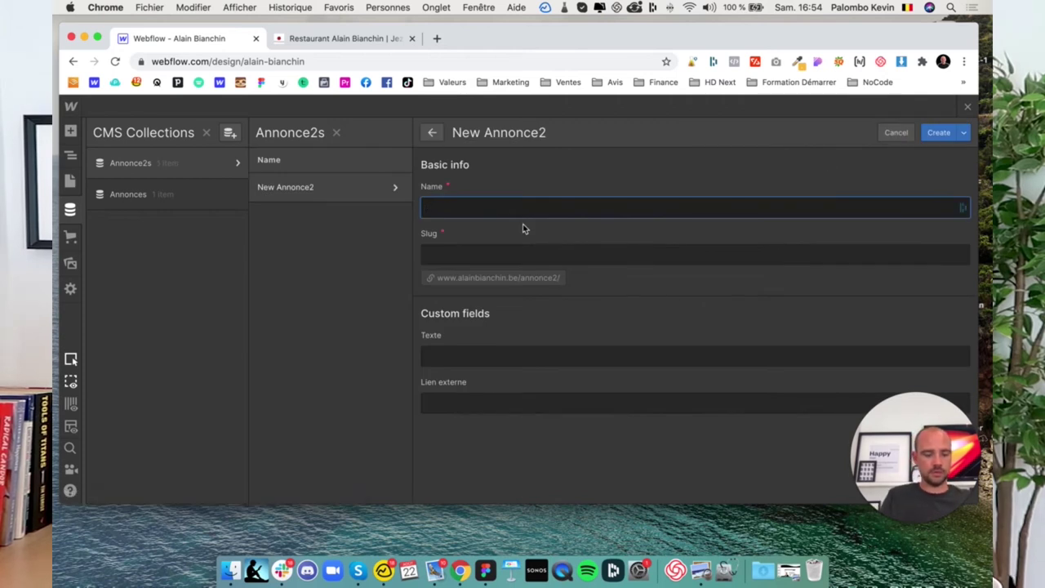
text(Cangé 2)
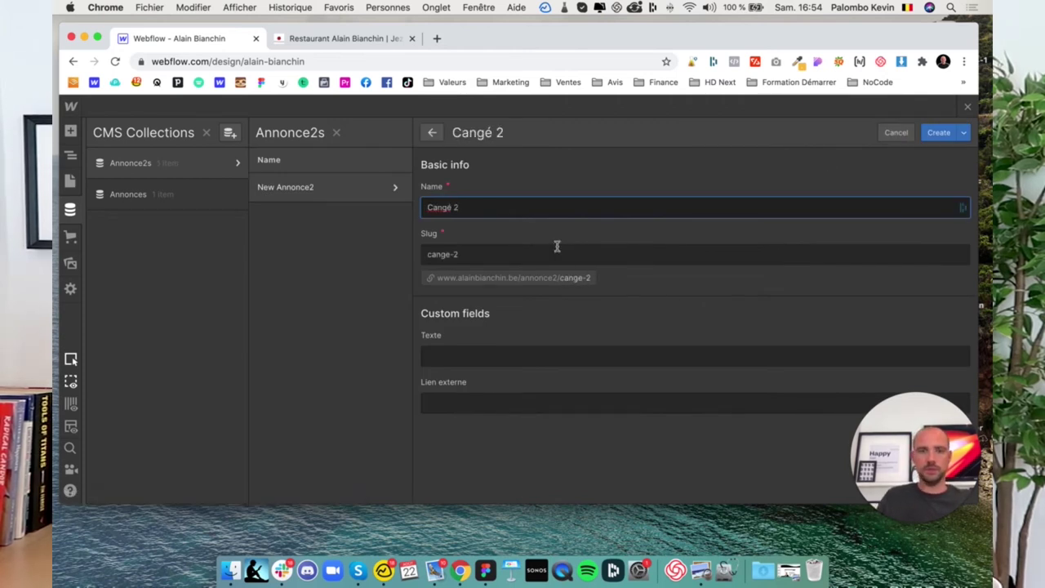
click(509, 351)
text(texte)
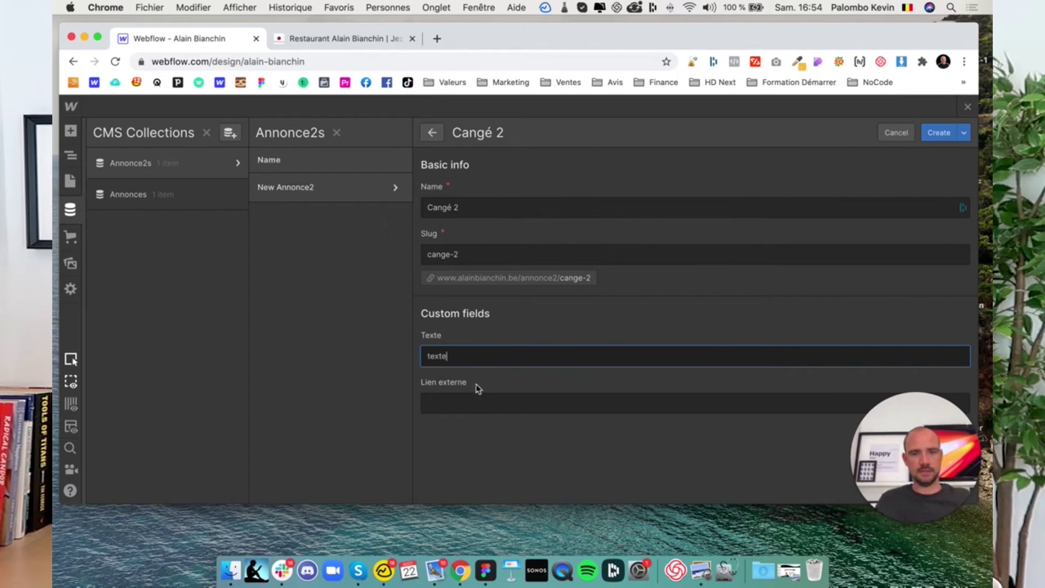
click(459, 398)
text(www.google.co)
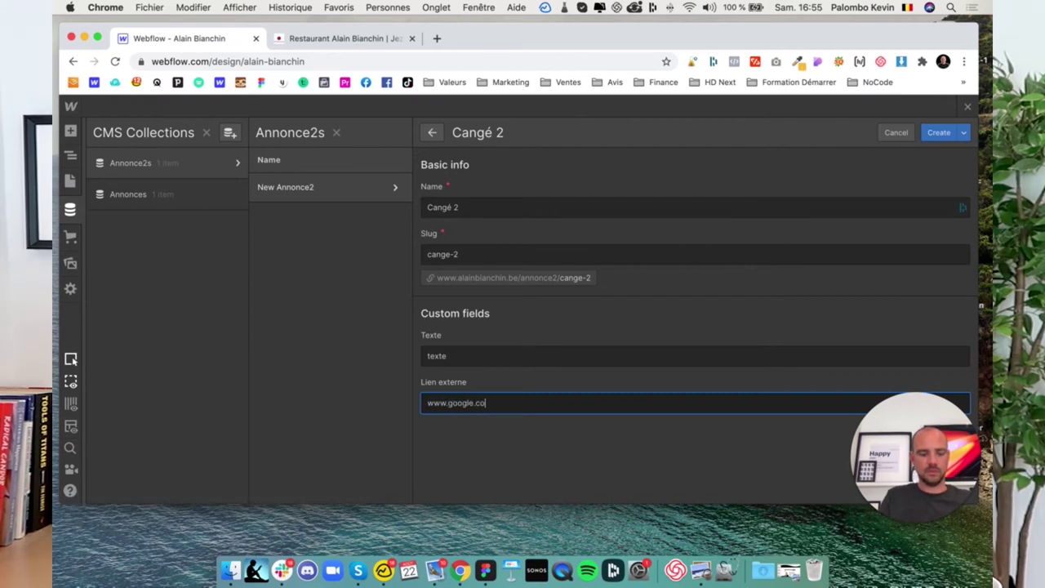
text(m)
key(super+l)
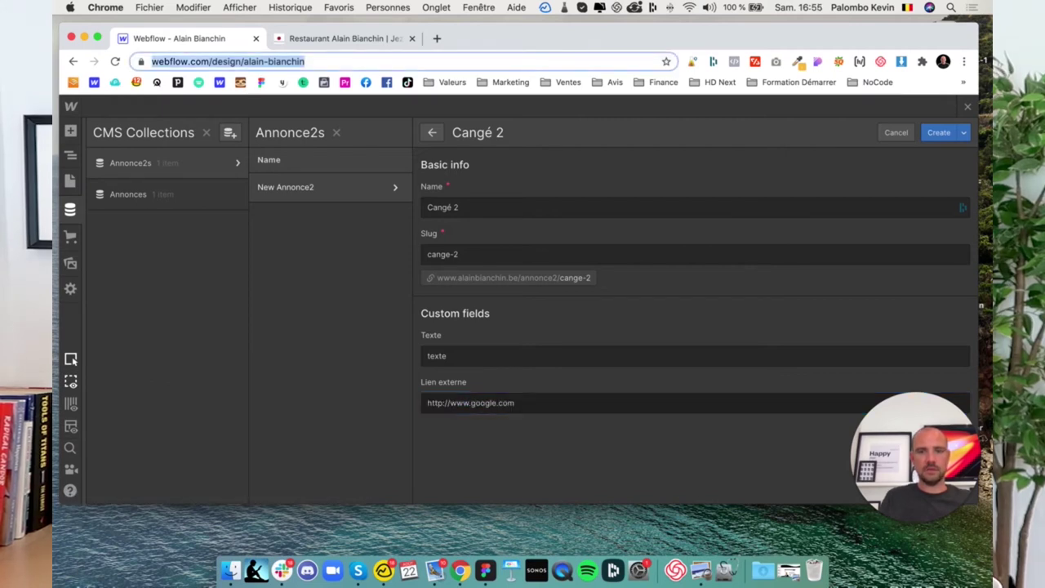
click(937, 133)
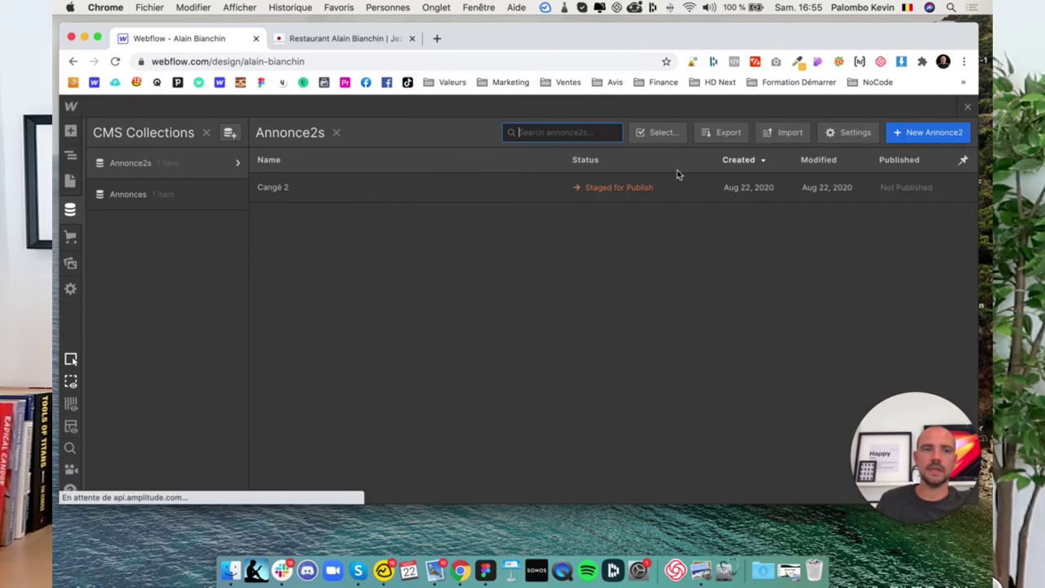
- Add a Color field named Couleur to the Annonce2s collection
click(235, 164)
scroll(300, 310, down, 5)
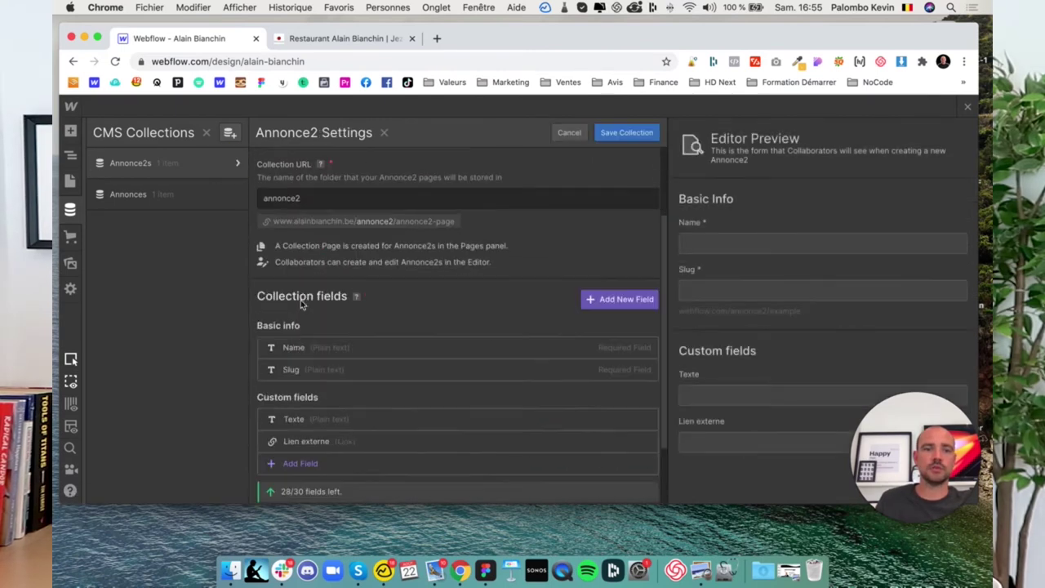
click(295, 382)
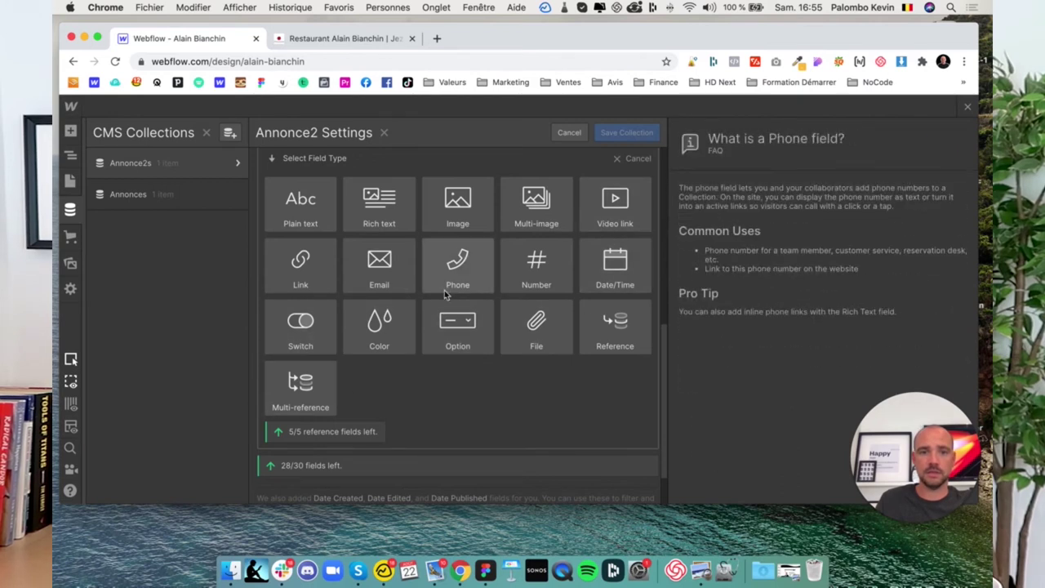
click(370, 337)
text(Couleur)
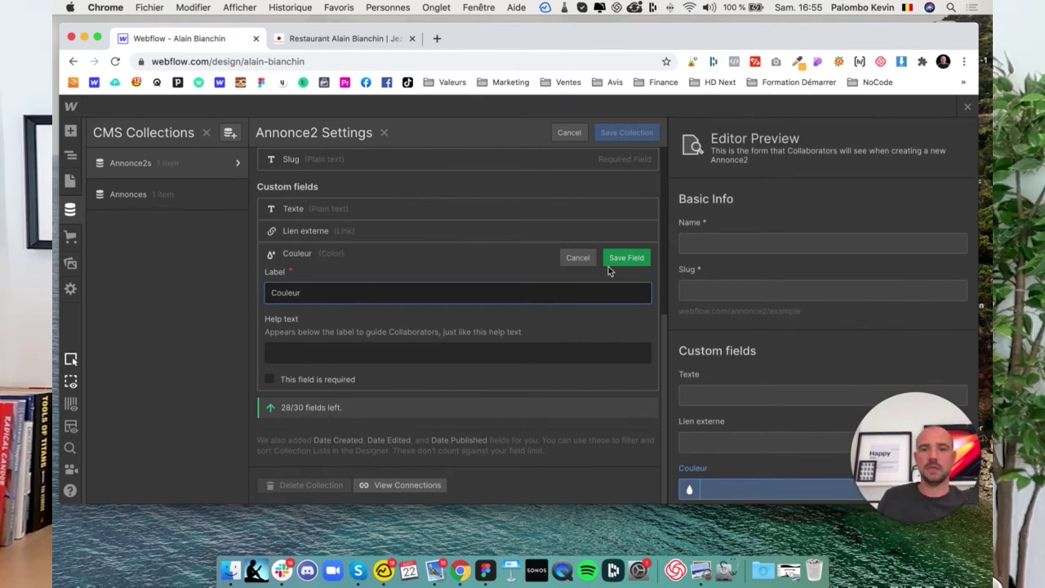
click(626, 257)
- Add a Switch-type field named Switch to the Annonce2s collection
click(297, 376)
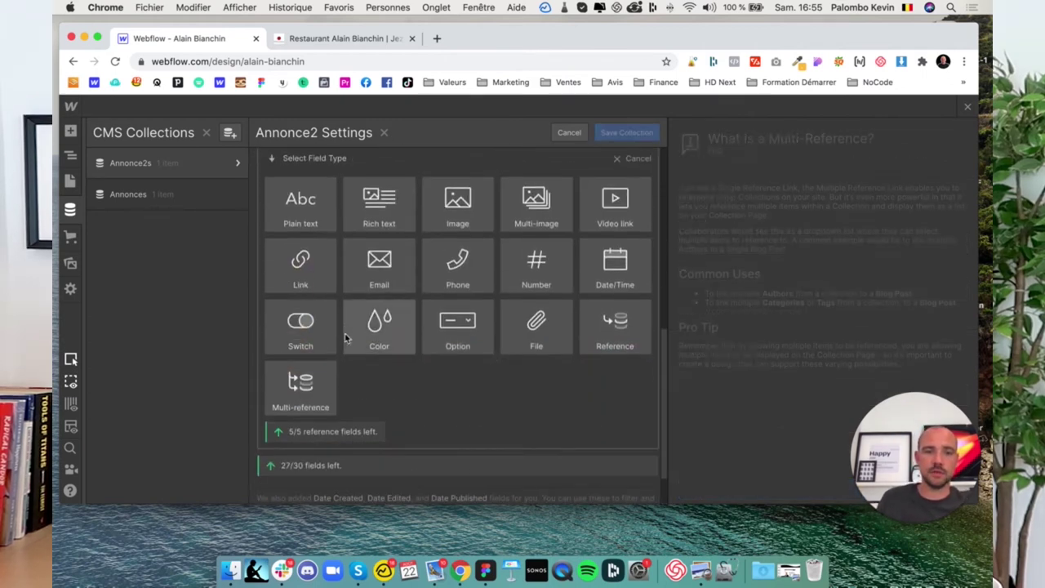
click(322, 332)
text(Switch)
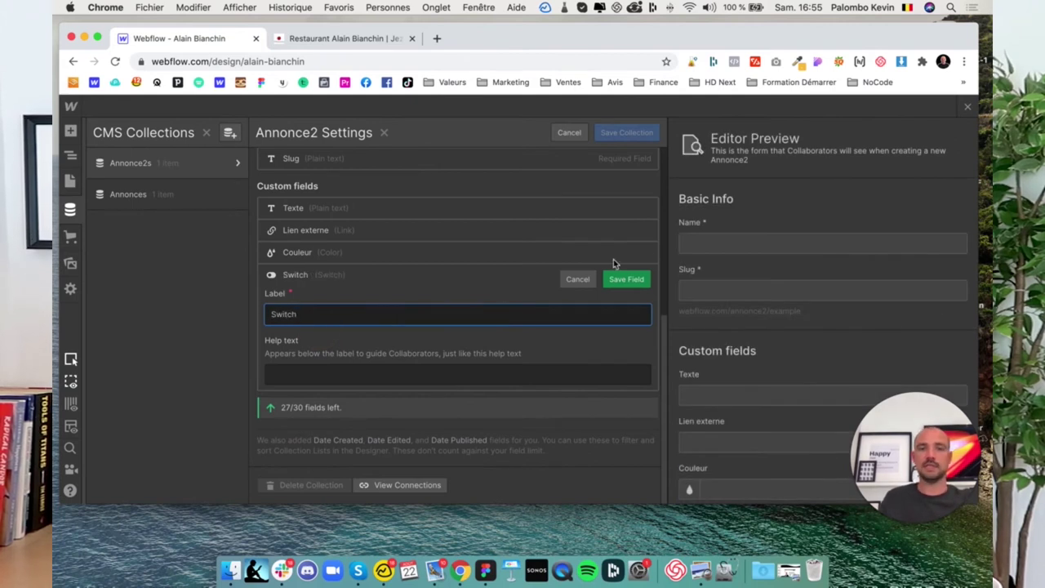
click(626, 278)
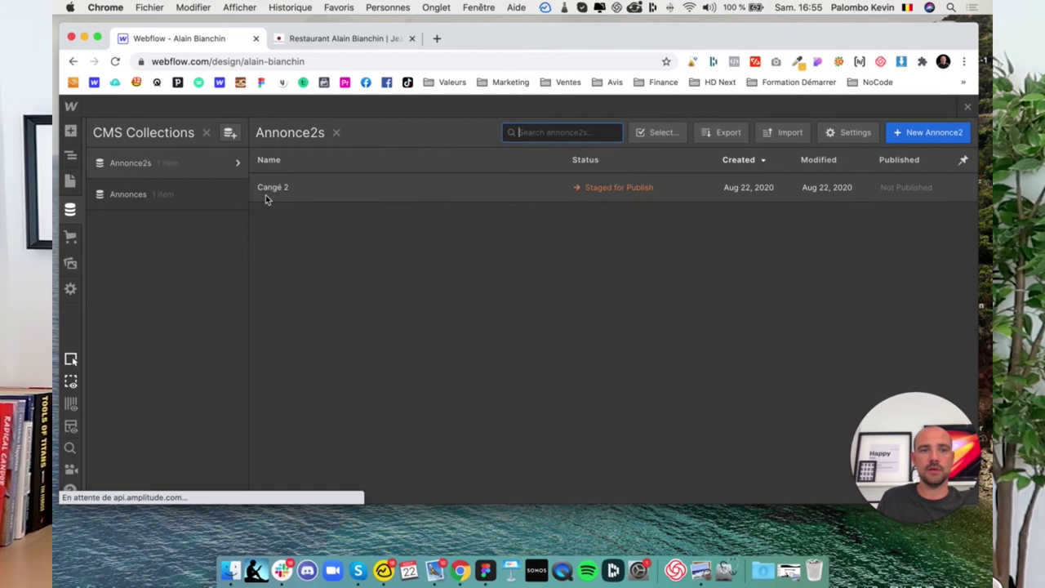
- On the Accueil page, bind the banner's vacances paragraph text to the Annonce2s Texte field
click(70, 180)
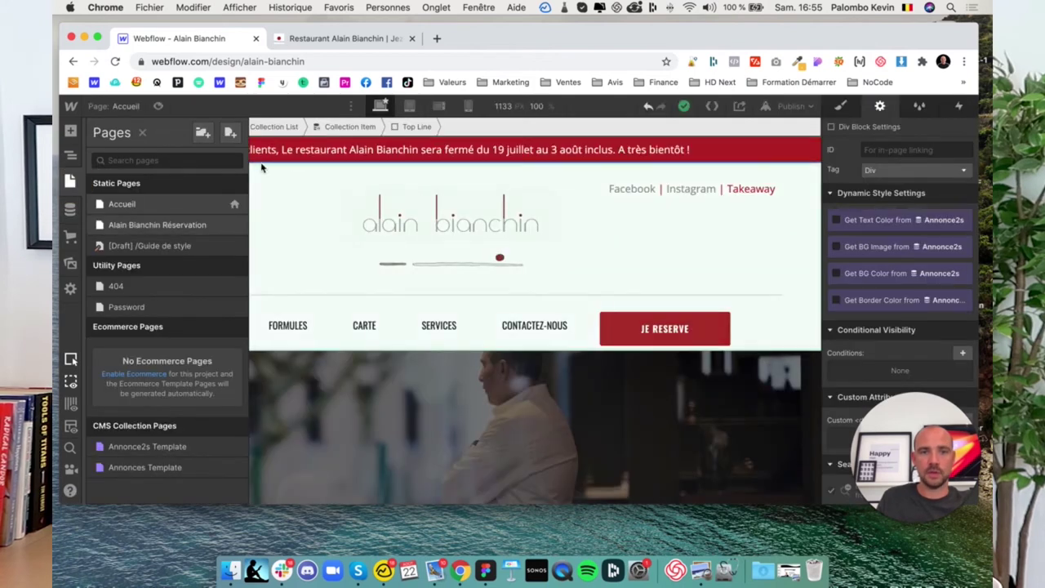
click(69, 156)
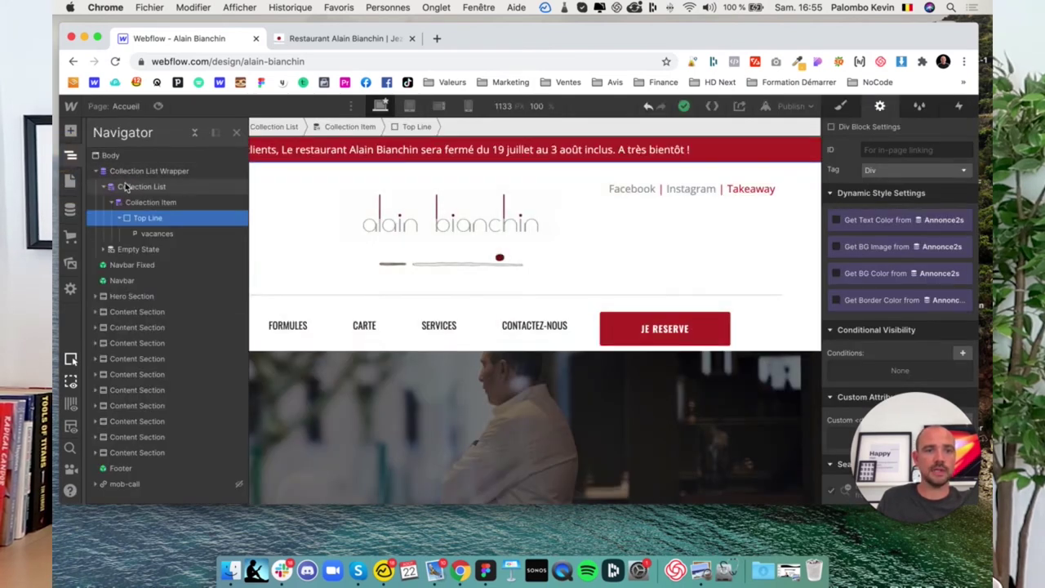
click(151, 234)
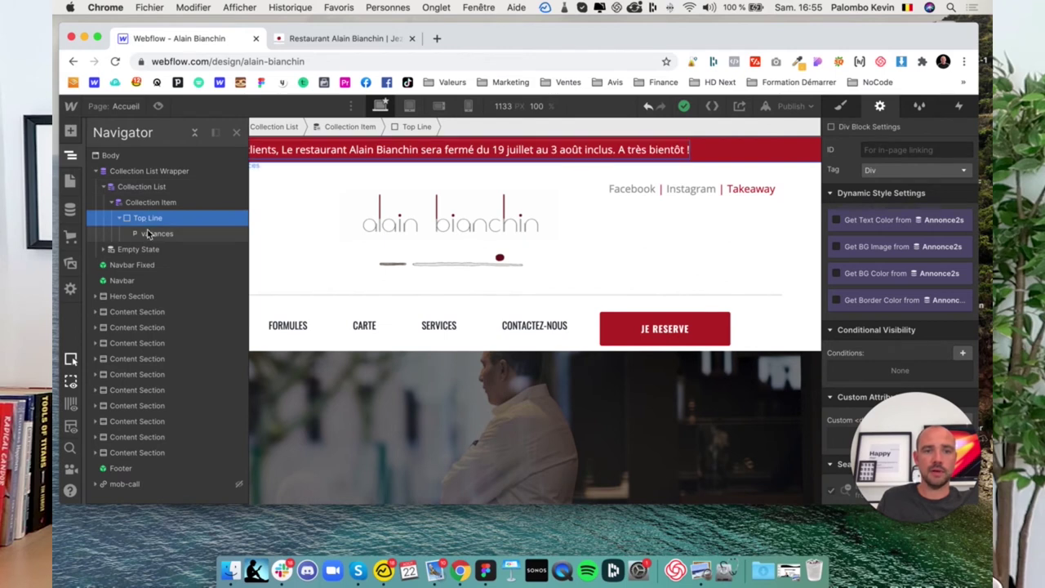
click(867, 200)
click(865, 215)
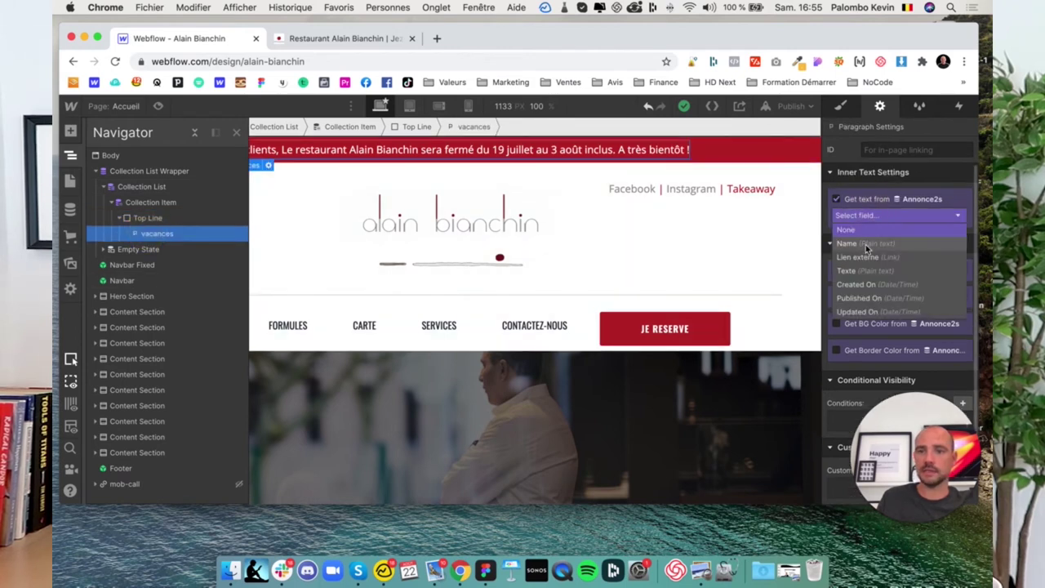
click(862, 270)
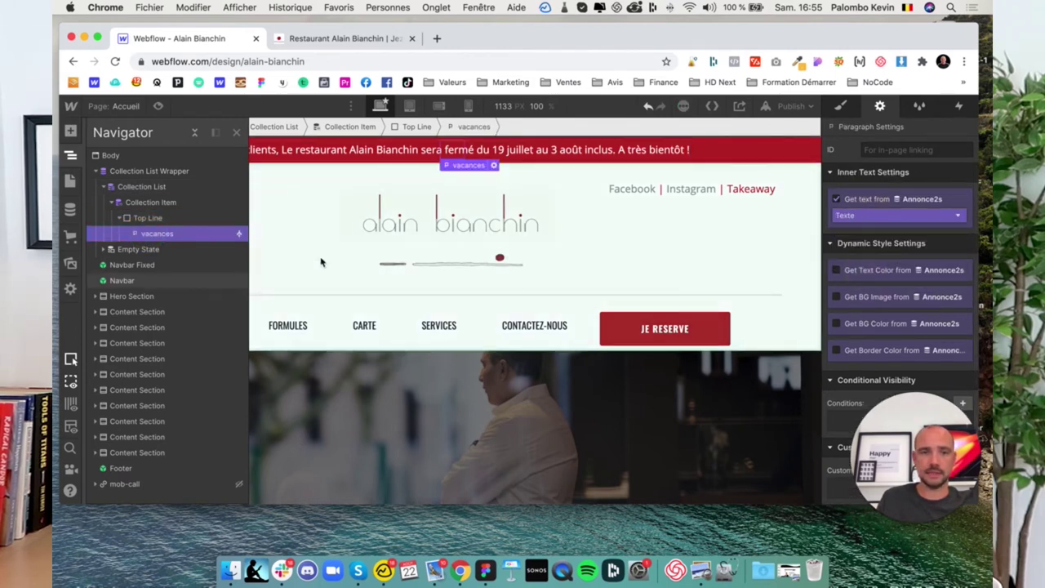
- Delete and restore the Navbar, then select the Top Line banner and try a CMS text-colour binding
click(128, 267)
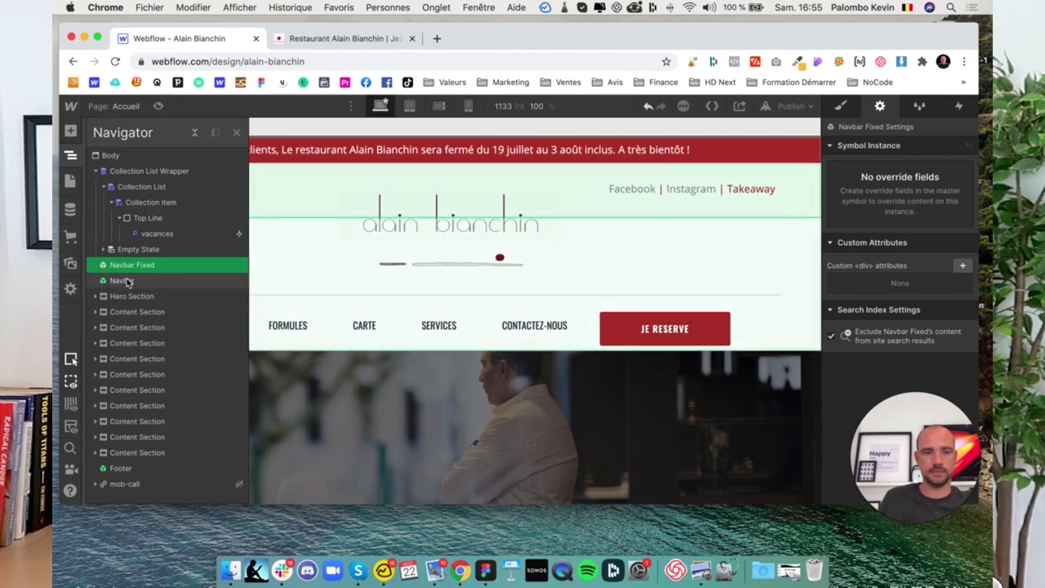
click(127, 282)
key(Delete)
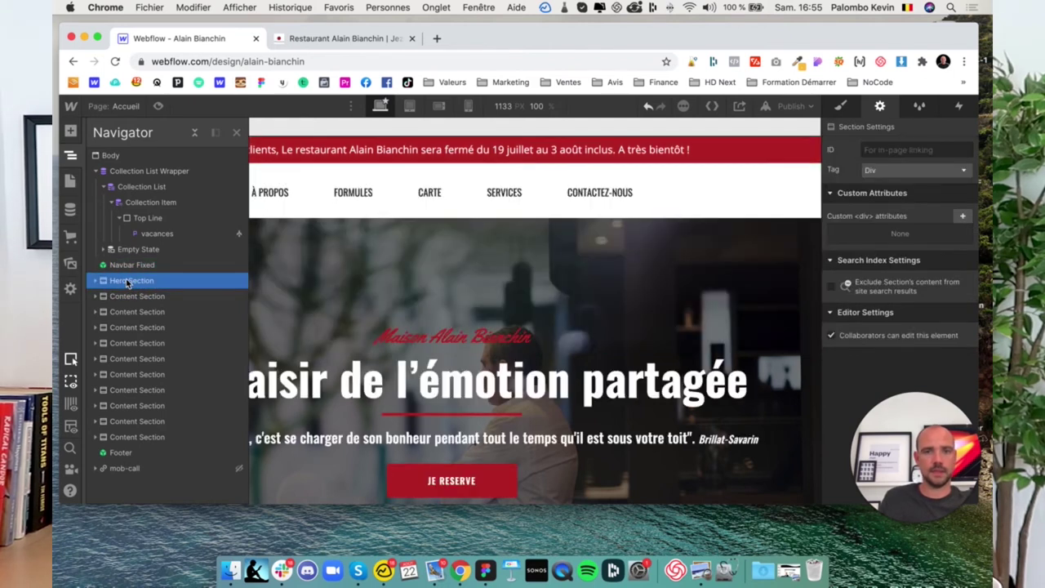
key(ctrl+z)
click(130, 266)
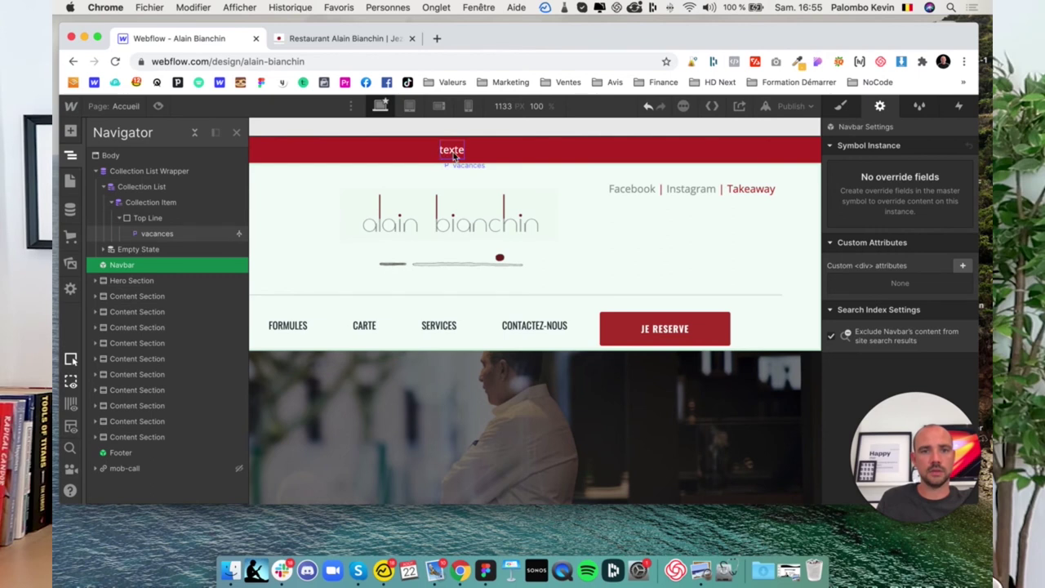
click(516, 147)
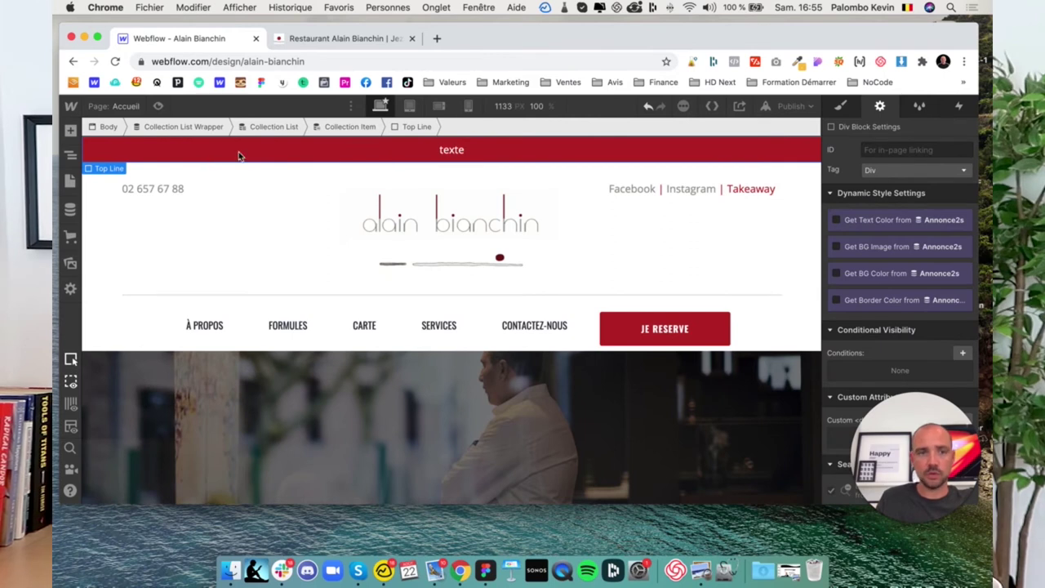
click(857, 220)
- Undo the text-colour binding and bind the banner background colour to the Annonce2s Couleur field
click(857, 222)
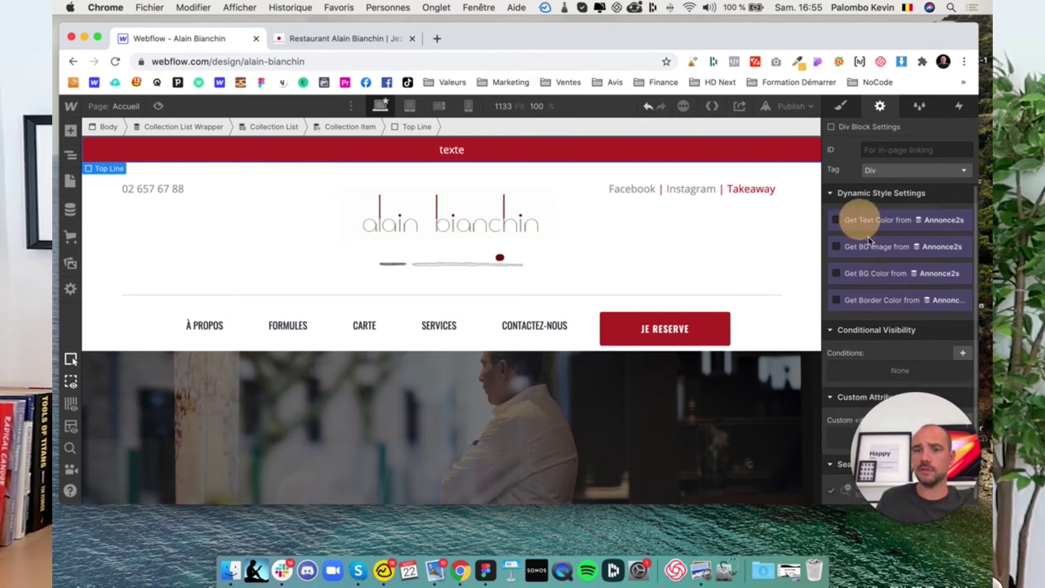
click(870, 273)
click(870, 289)
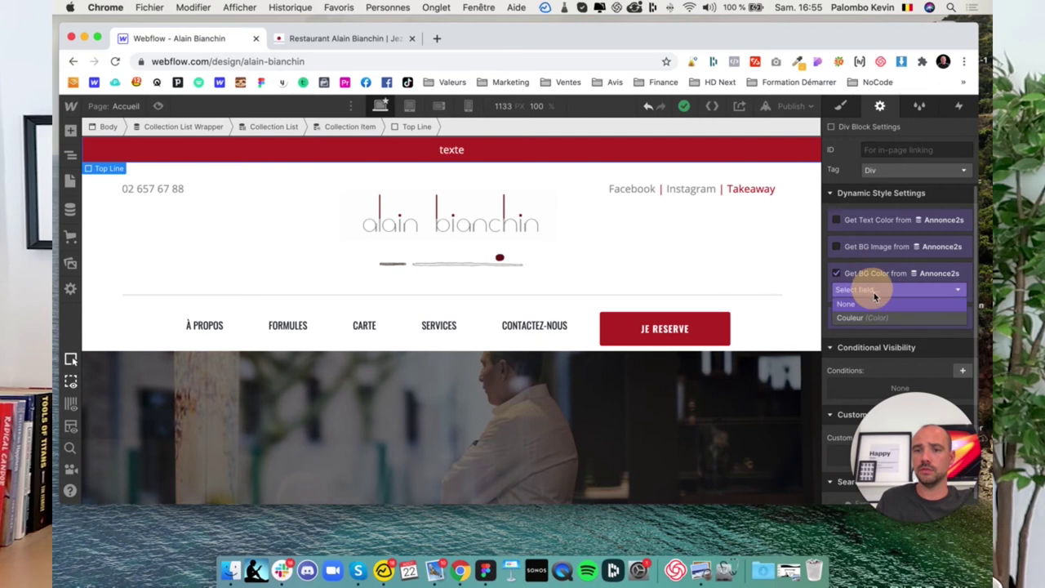
click(865, 319)
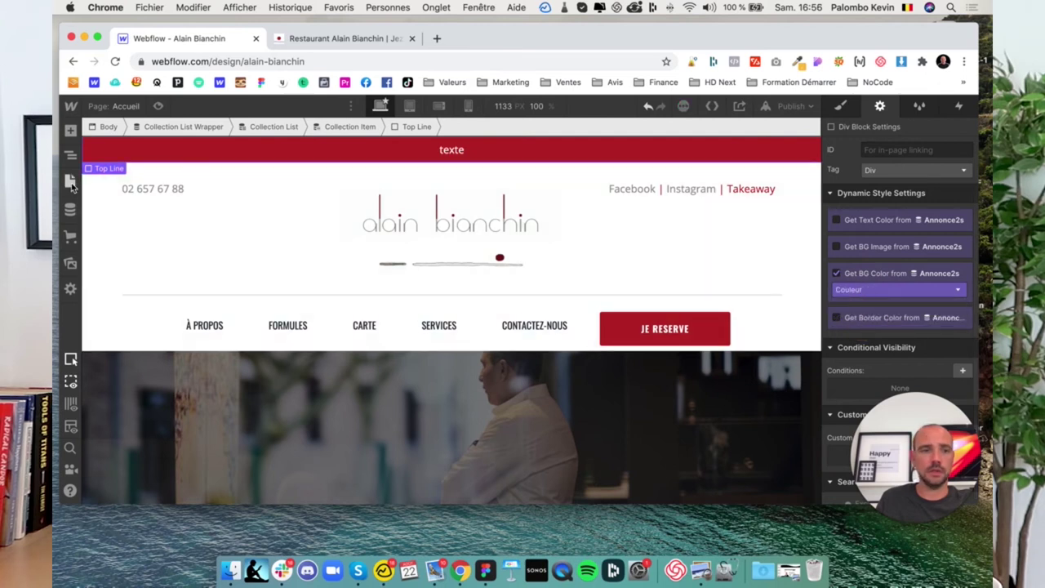
- Set the Cangé 2 item's Couleur to bright green #00ff19 and save it
click(71, 183)
click(70, 209)
click(326, 191)
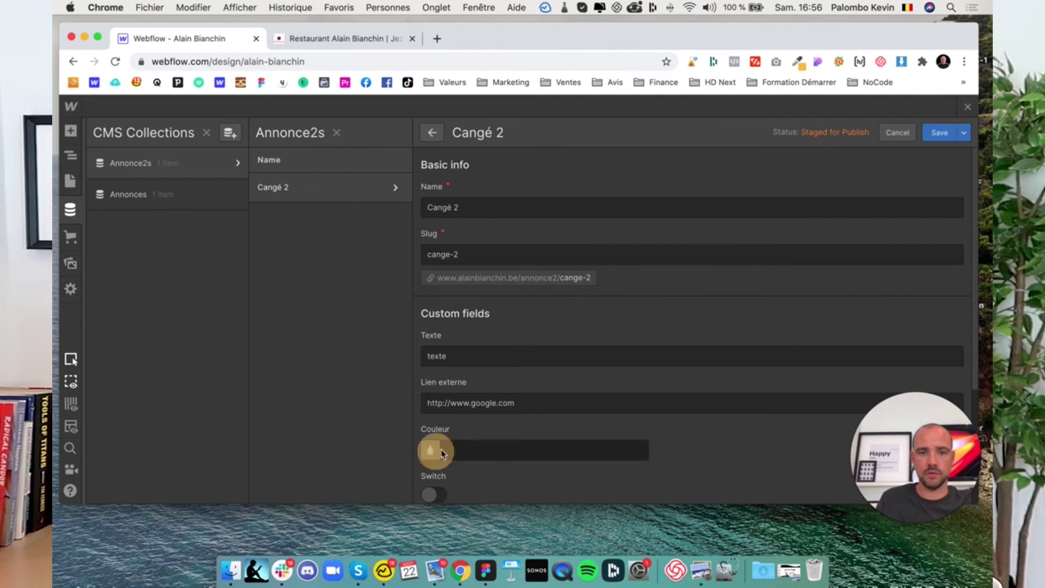
click(441, 454)
click(380, 308)
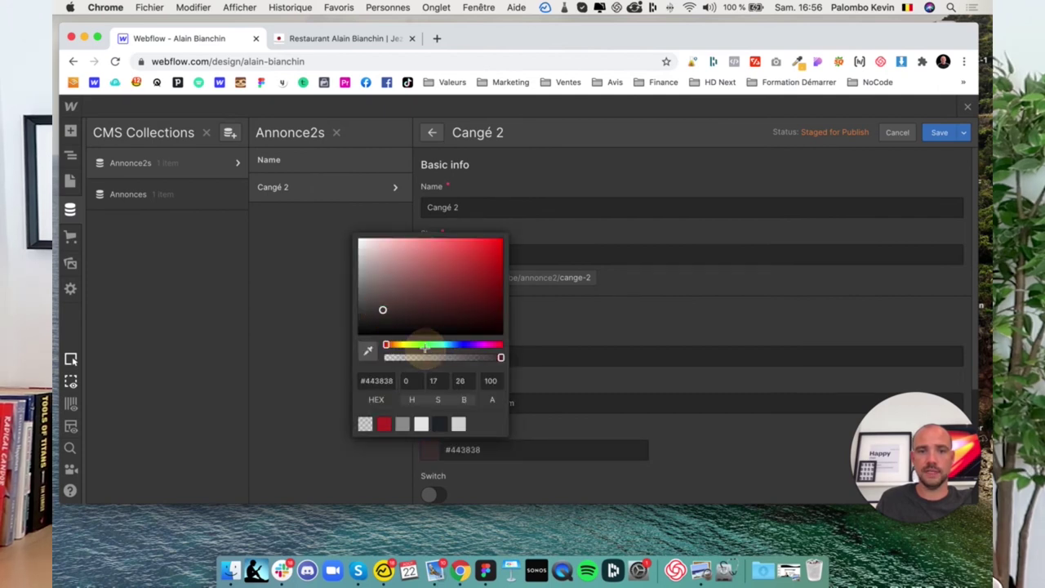
click(424, 345)
drag(422, 322, 514, 181)
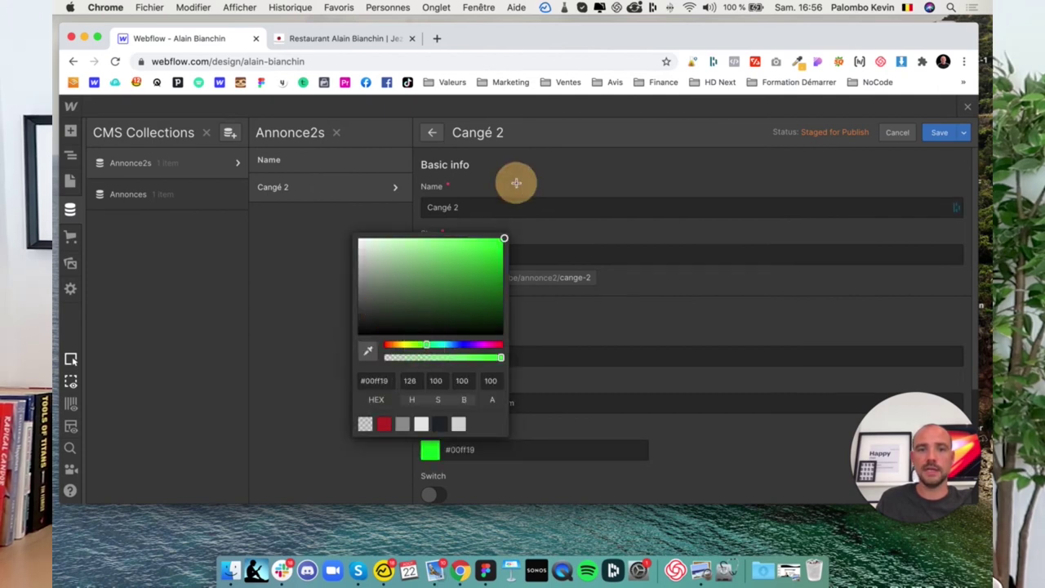
click(941, 132)
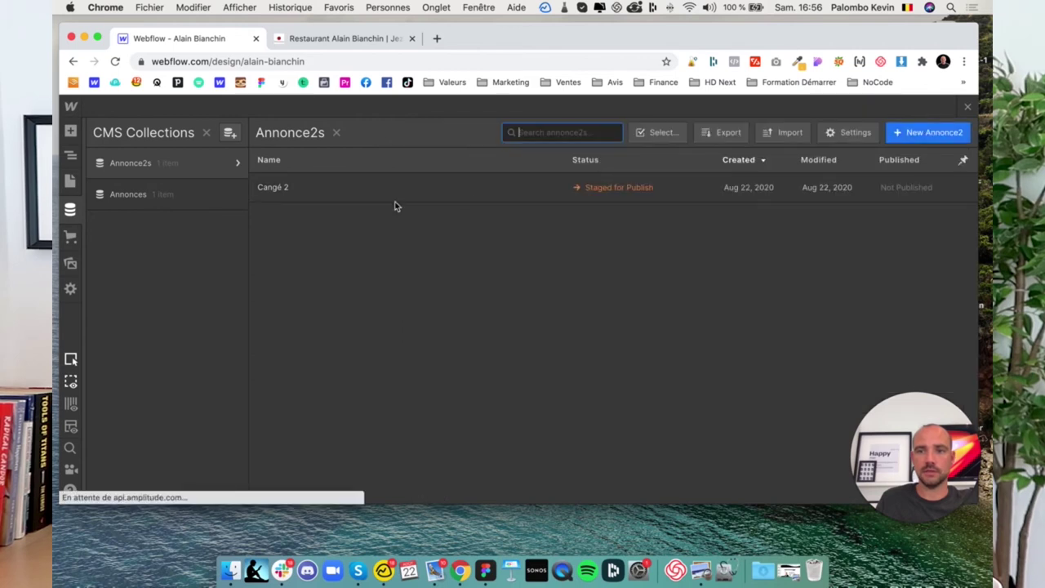
click(70, 180)
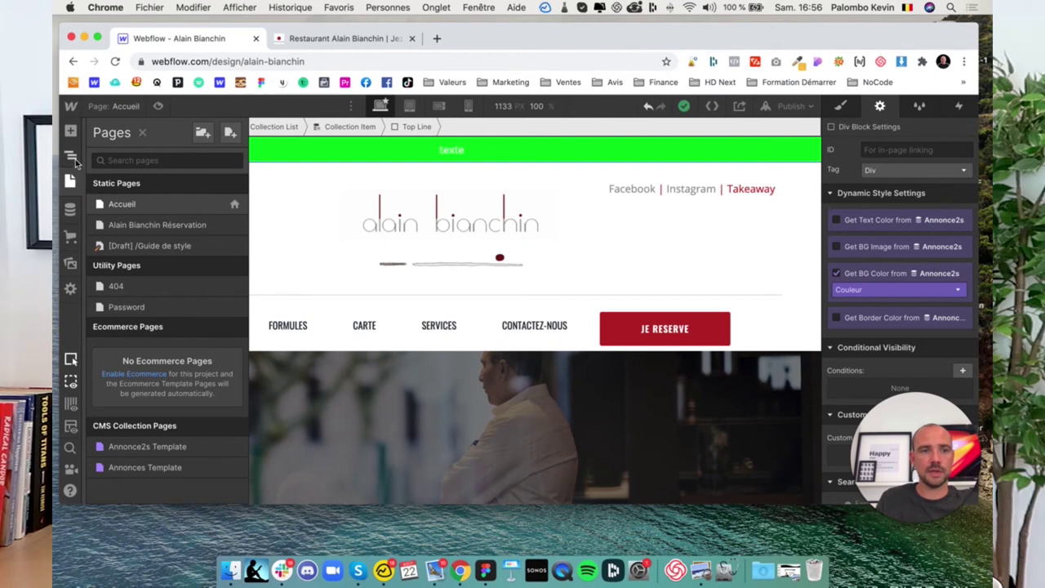
- Duplicate the vacances class for the banner text and set its text colour to black
click(457, 153)
click(841, 106)
scroll(869, 329, down, 2)
click(885, 166)
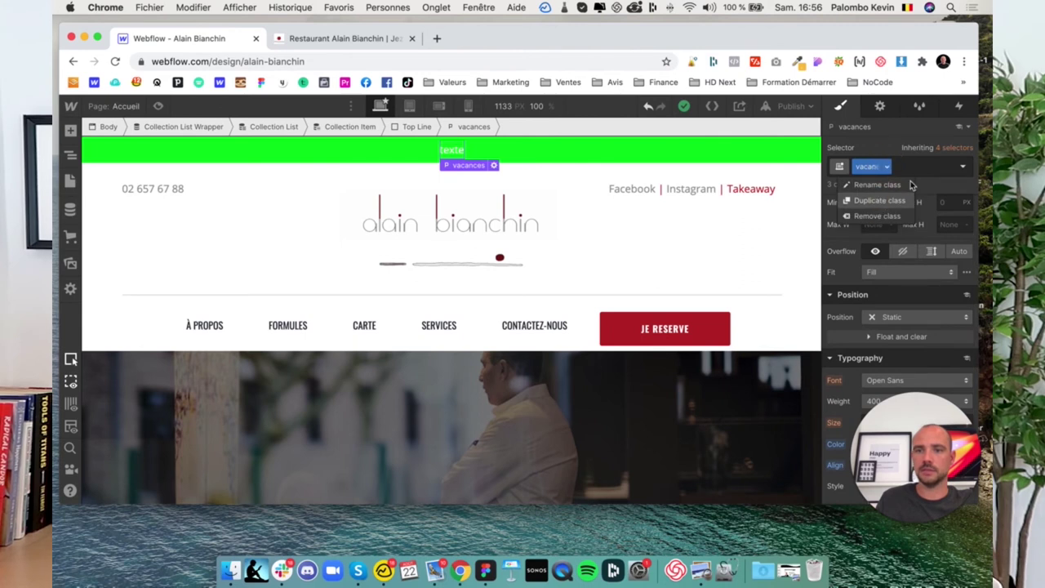
click(880, 201)
scroll(897, 327, down, 4)
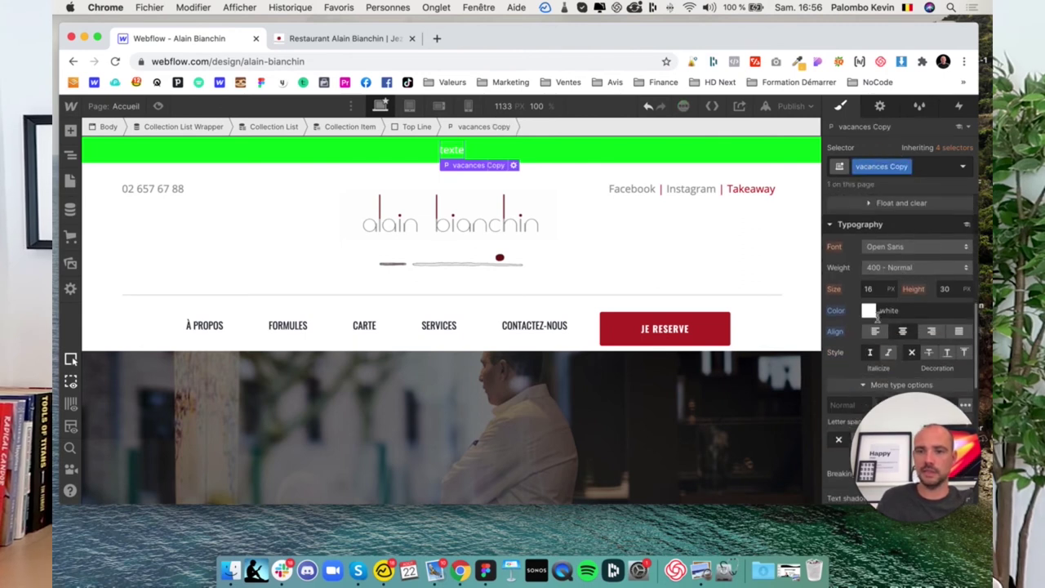
click(868, 310)
drag(852, 165, 805, 240)
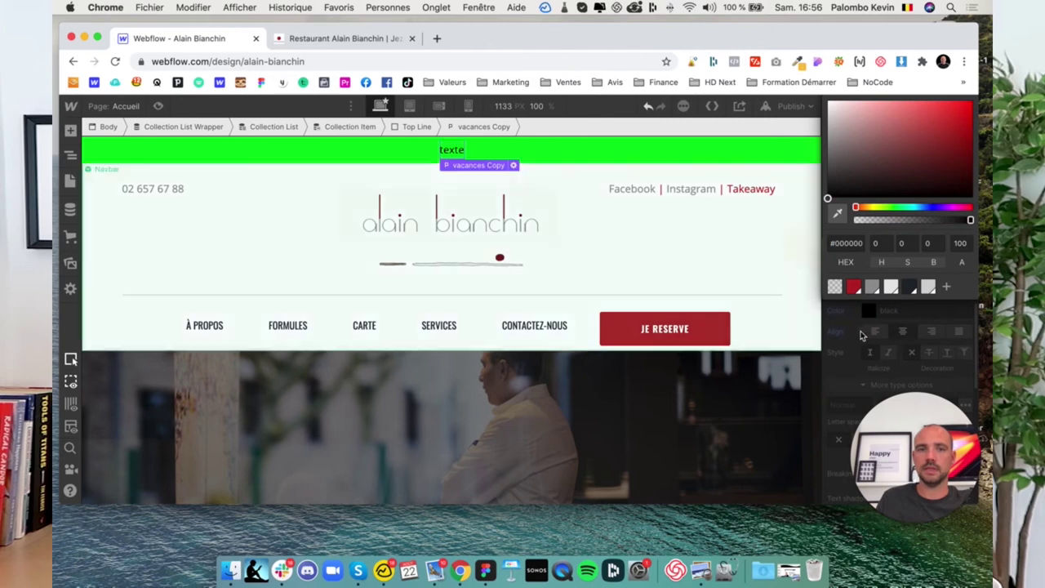
click(734, 245)
- Select the Collection List Wrapper in the Navigator
click(123, 175)
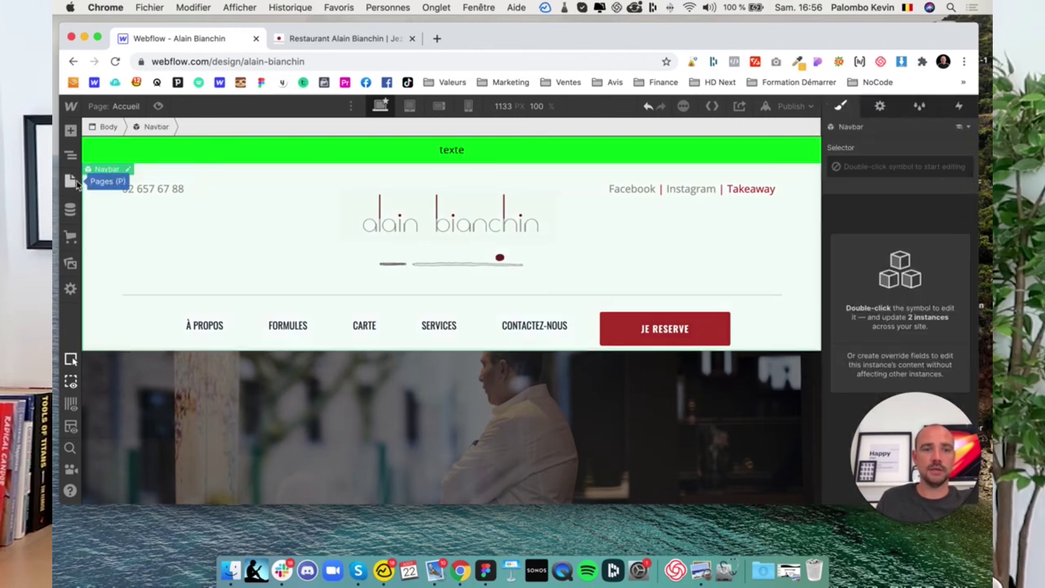
click(124, 150)
click(70, 156)
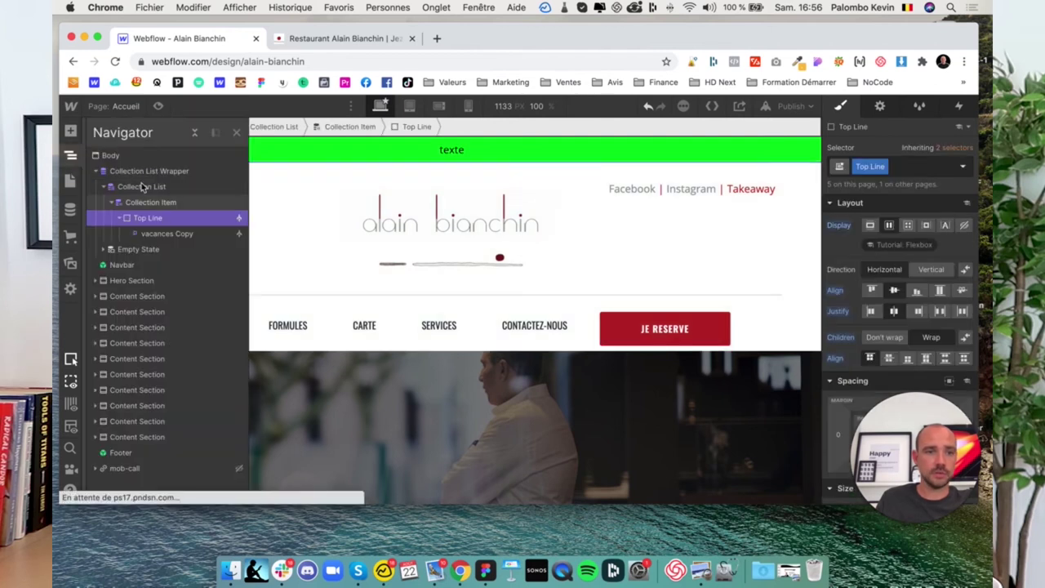
click(140, 170)
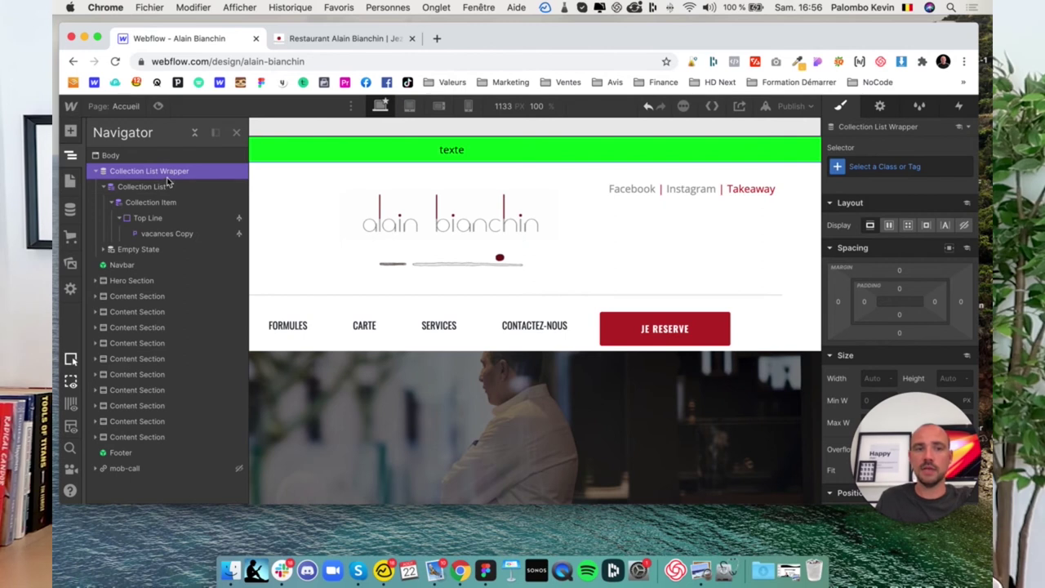
- Filter the Annonce2s Collection List to Switch is On, then select its Empty State element
click(879, 107)
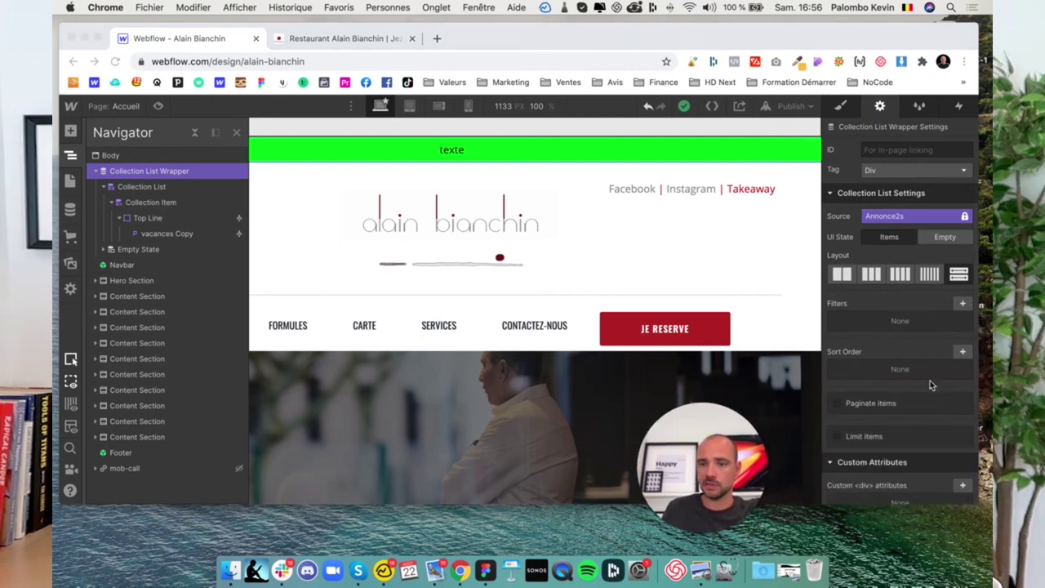
click(963, 305)
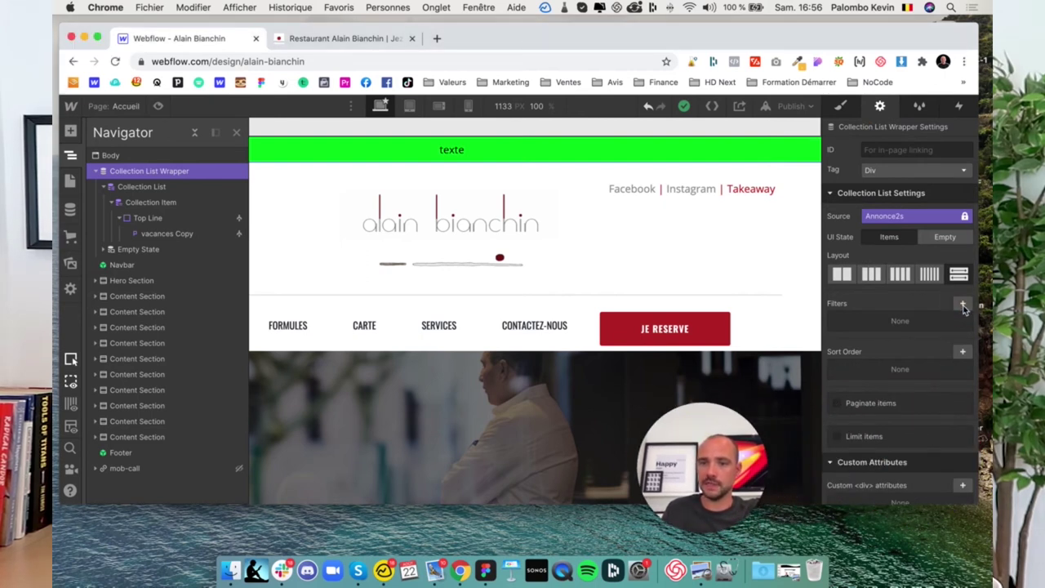
click(962, 305)
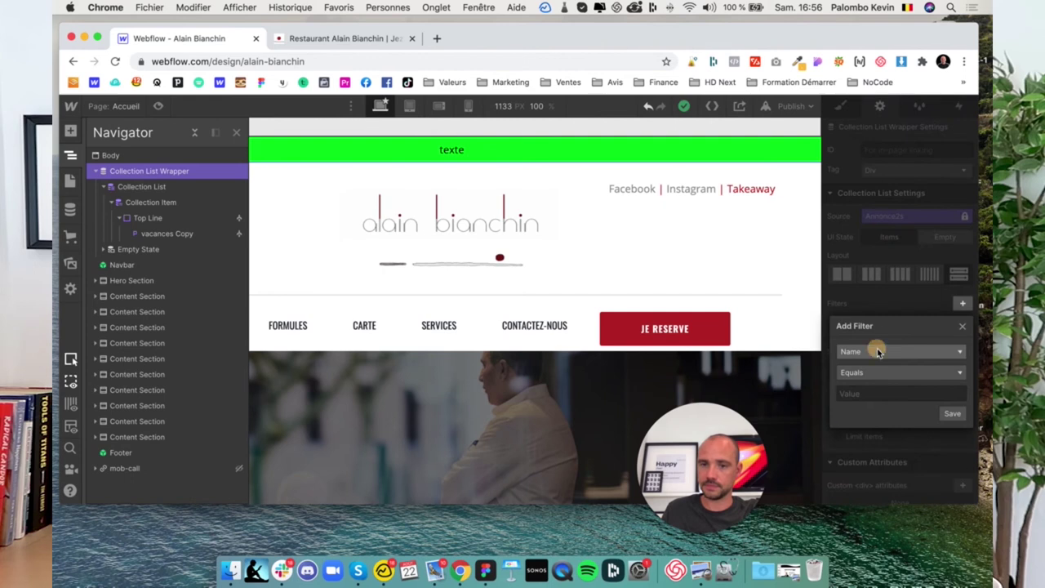
click(876, 350)
click(876, 398)
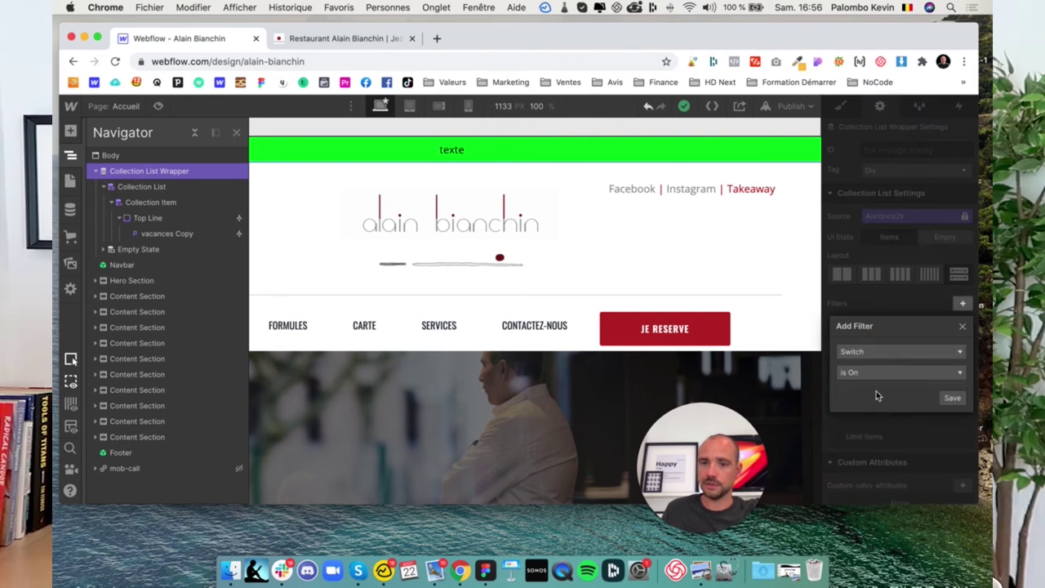
click(951, 397)
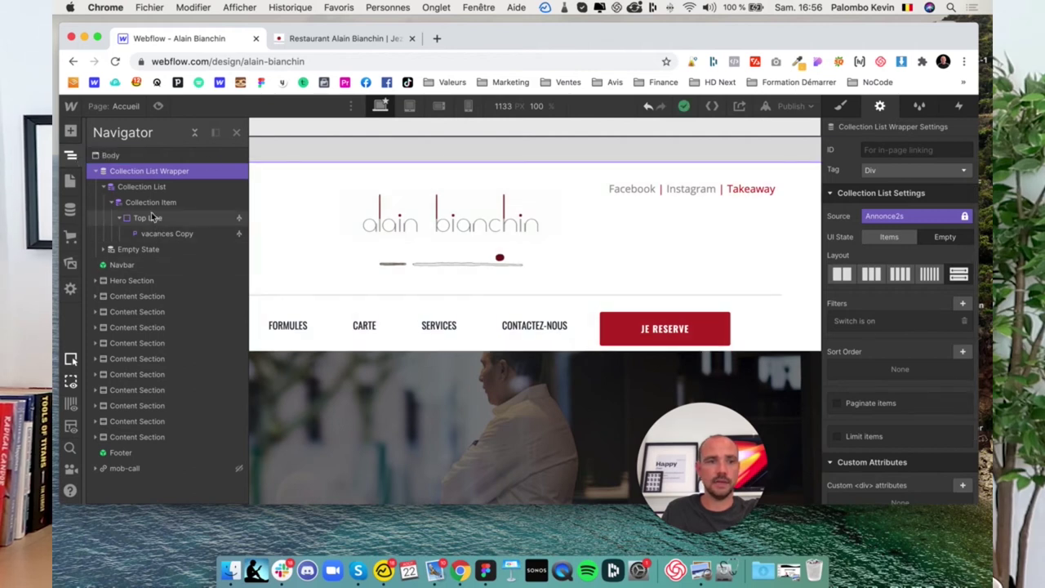
click(139, 248)
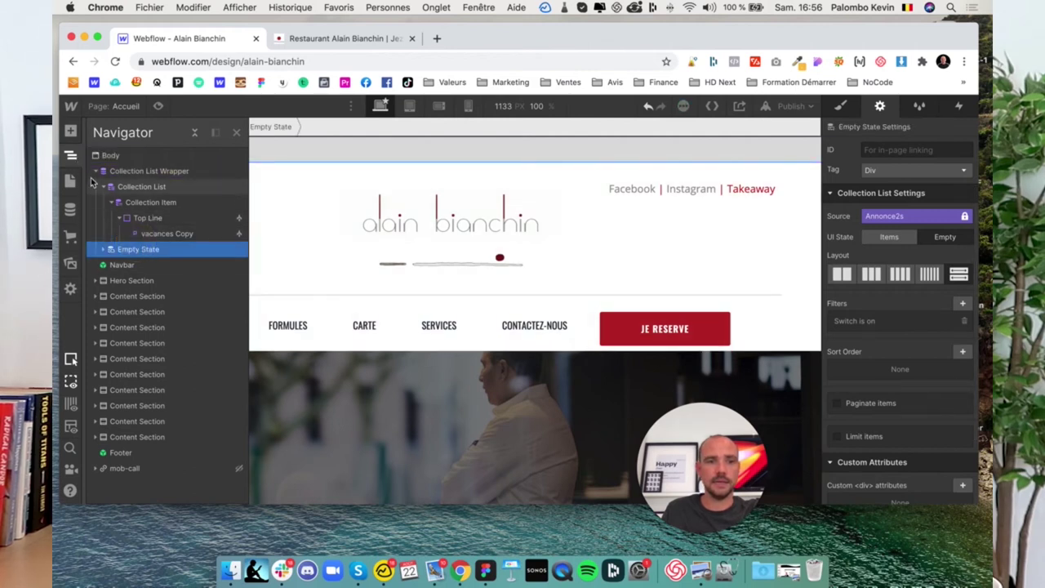
- Give the Empty State a fully transparent background and Display none
click(70, 154)
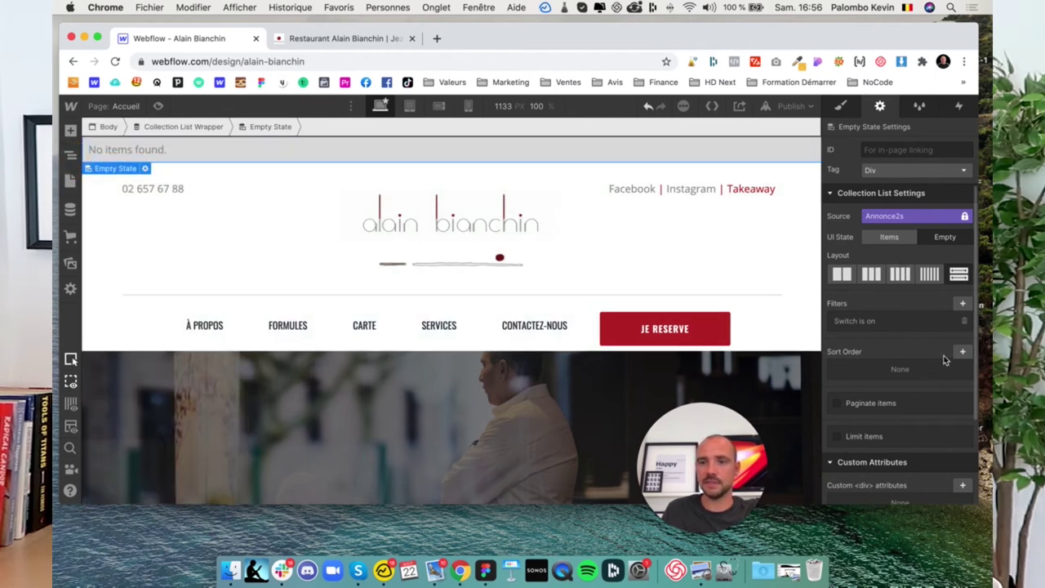
click(842, 108)
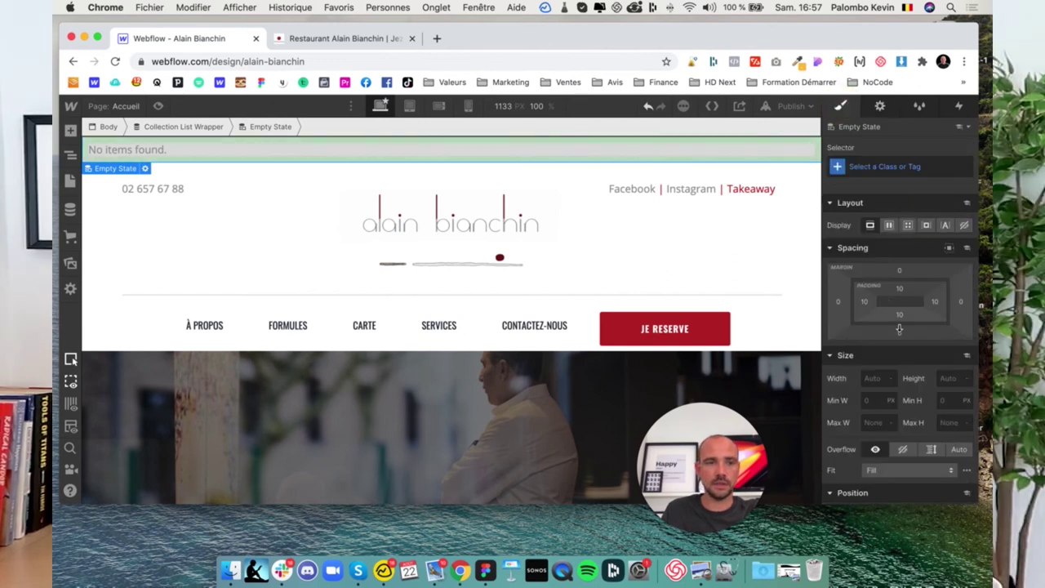
click(880, 108)
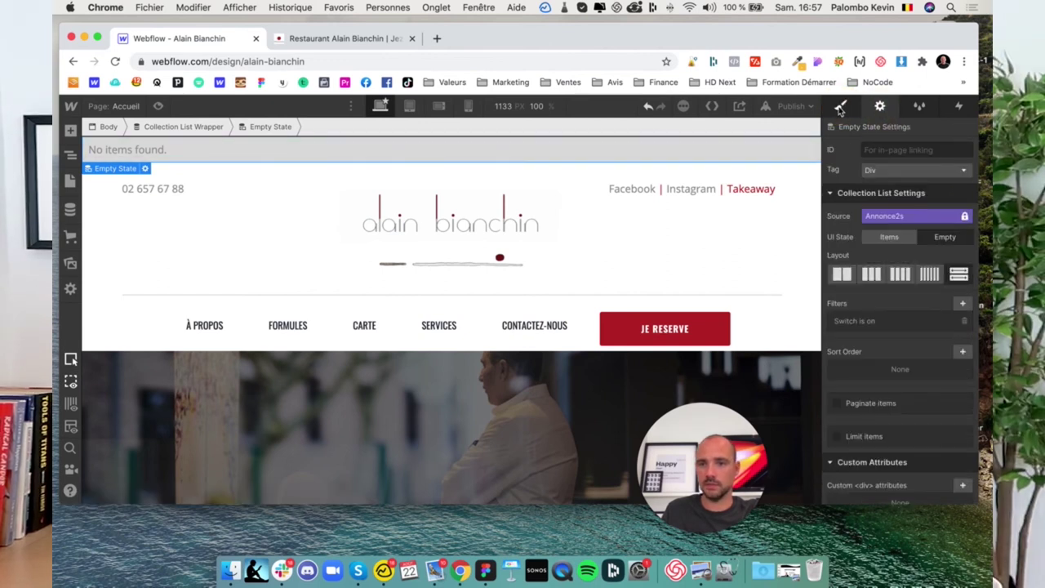
click(845, 110)
scroll(868, 327, down, 5)
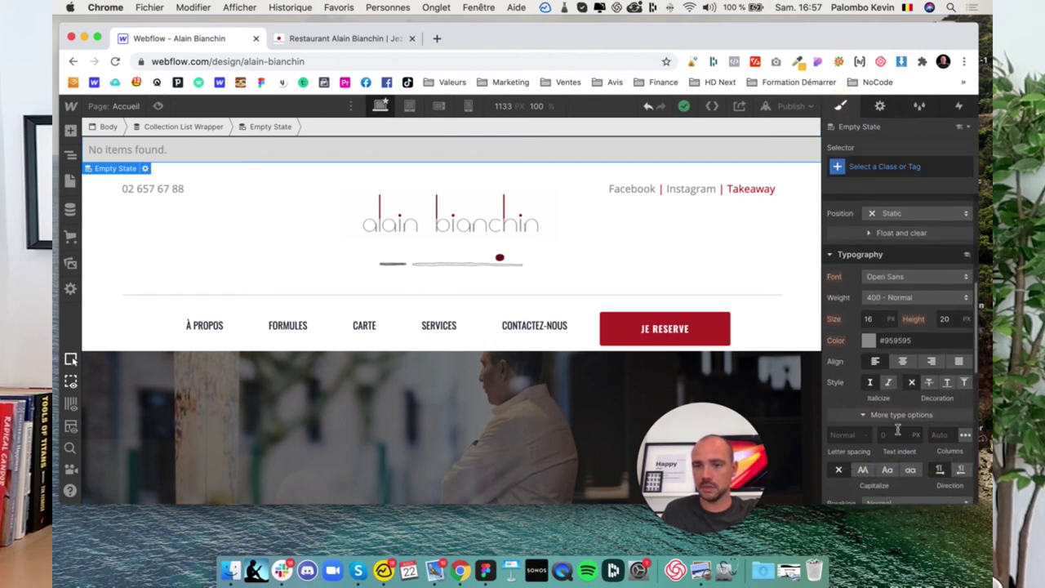
click(868, 338)
scroll(865, 335, down, 5)
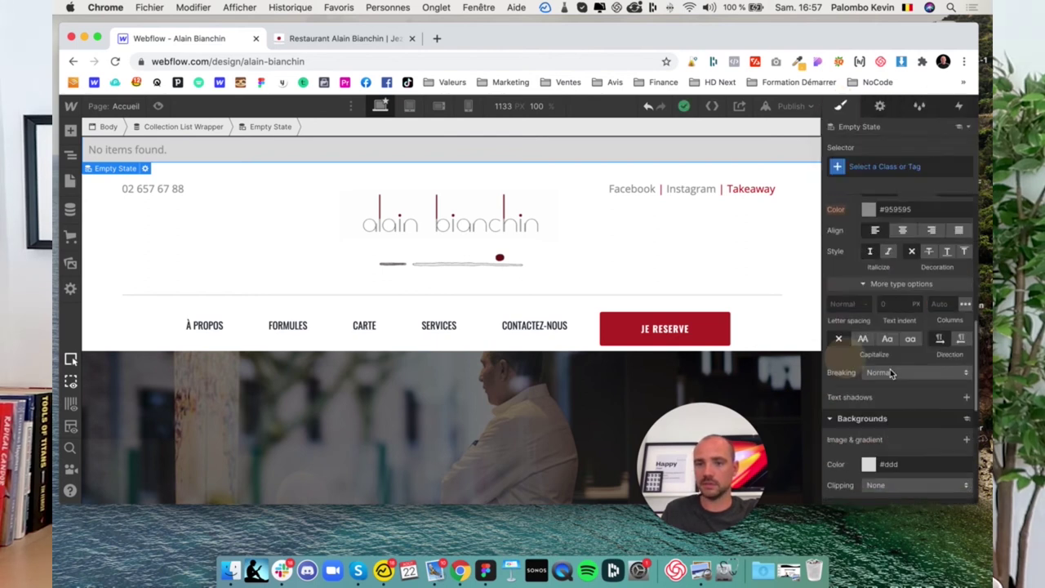
click(873, 324)
drag(944, 231, 804, 238)
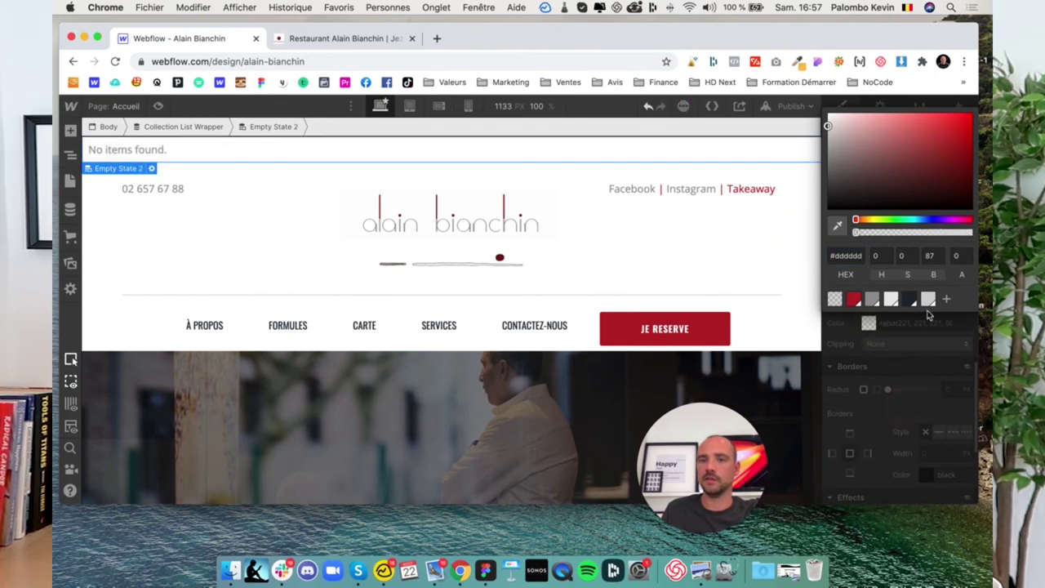
scroll(938, 278, up, 10)
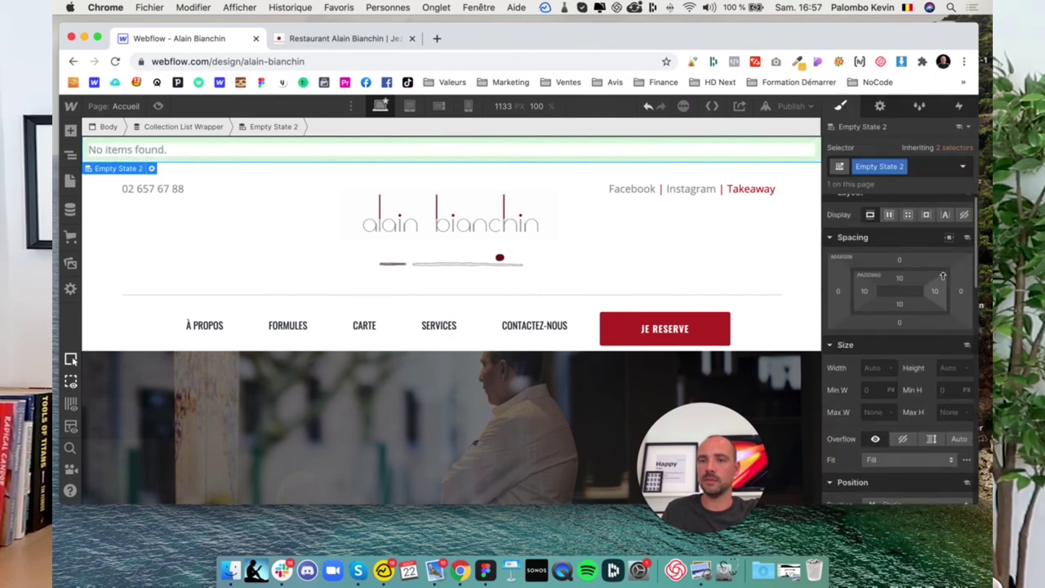
click(964, 225)
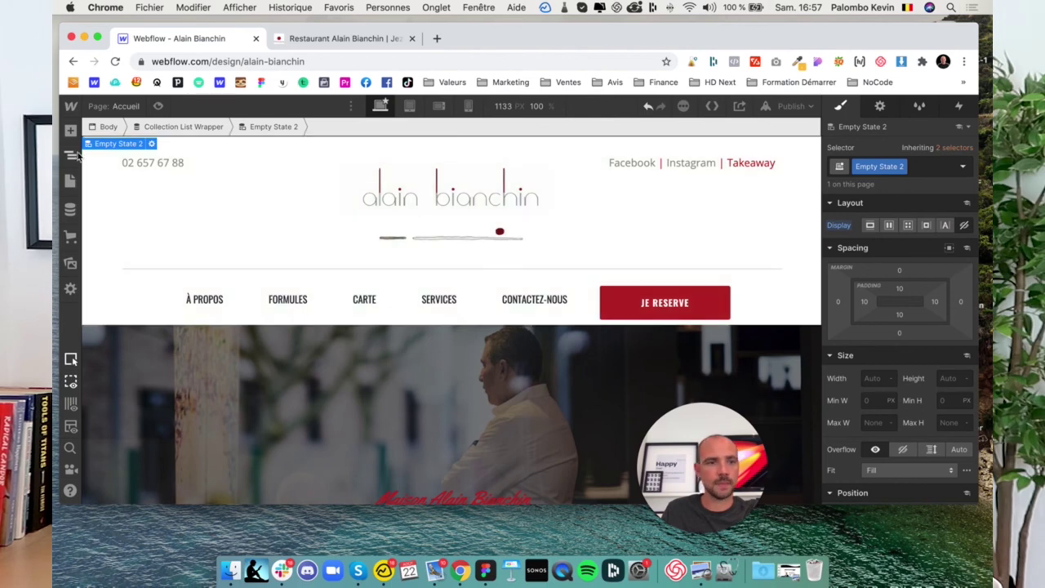
click(72, 155)
- Turn on the Cangé 2 announcement's Switch and save the item
click(149, 218)
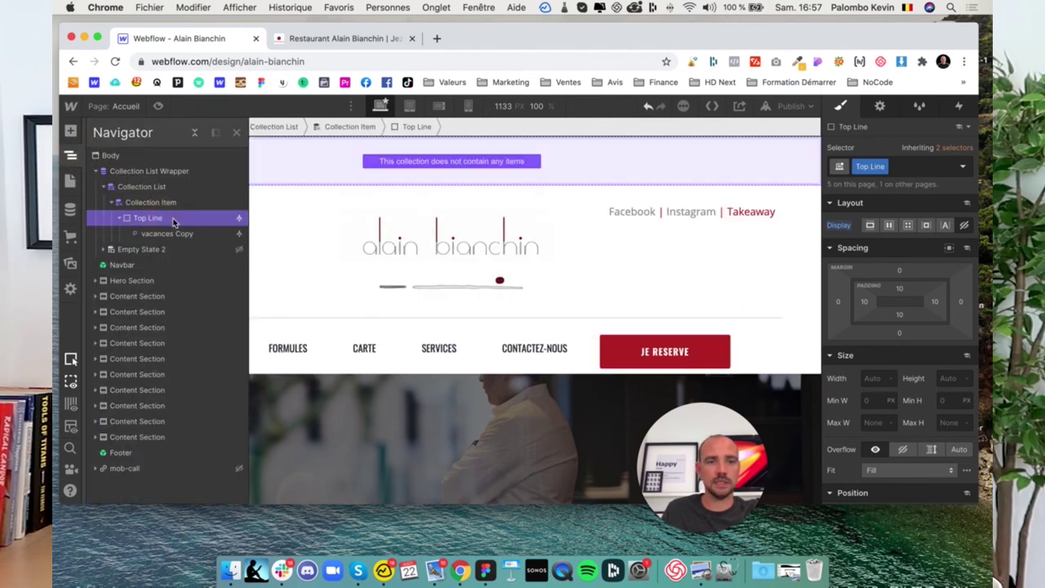
click(879, 106)
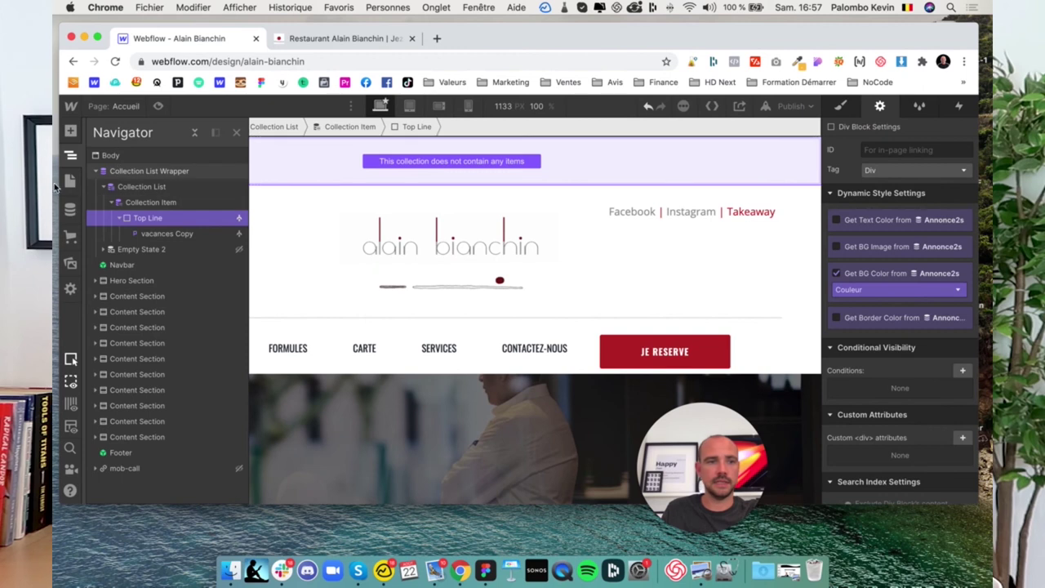
click(71, 182)
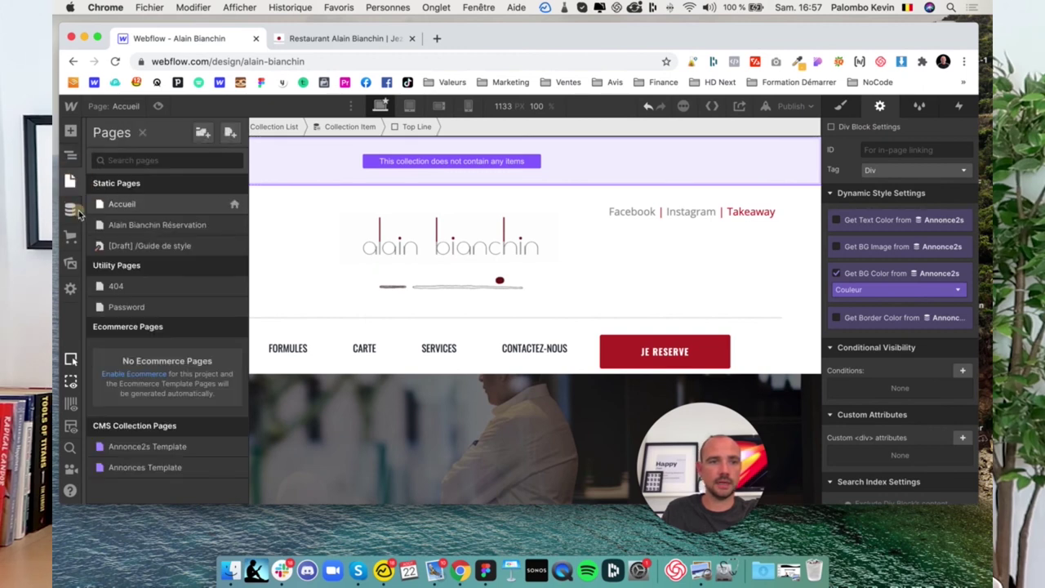
click(71, 209)
click(294, 187)
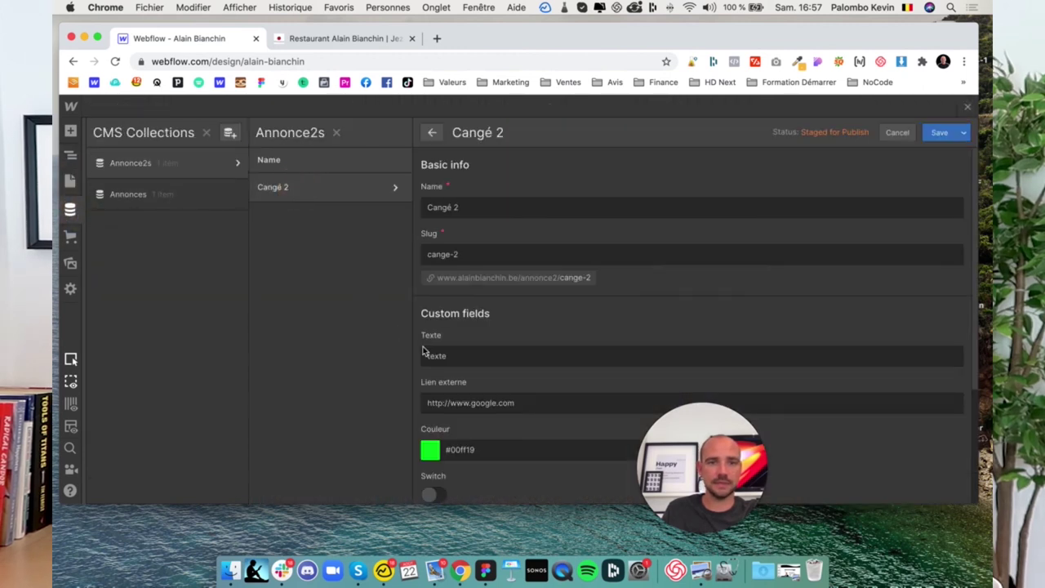
scroll(423, 351, down, 3)
scroll(441, 408, down, 2)
click(431, 341)
click(938, 135)
- Open the site in the Webflow Editor
click(71, 182)
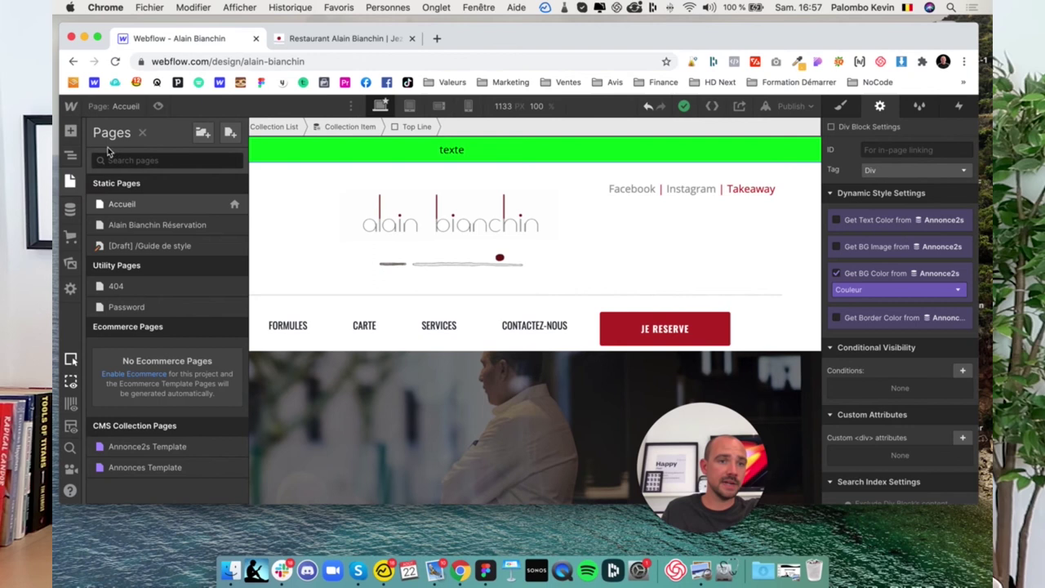
mouse_move(71, 107)
click(106, 168)
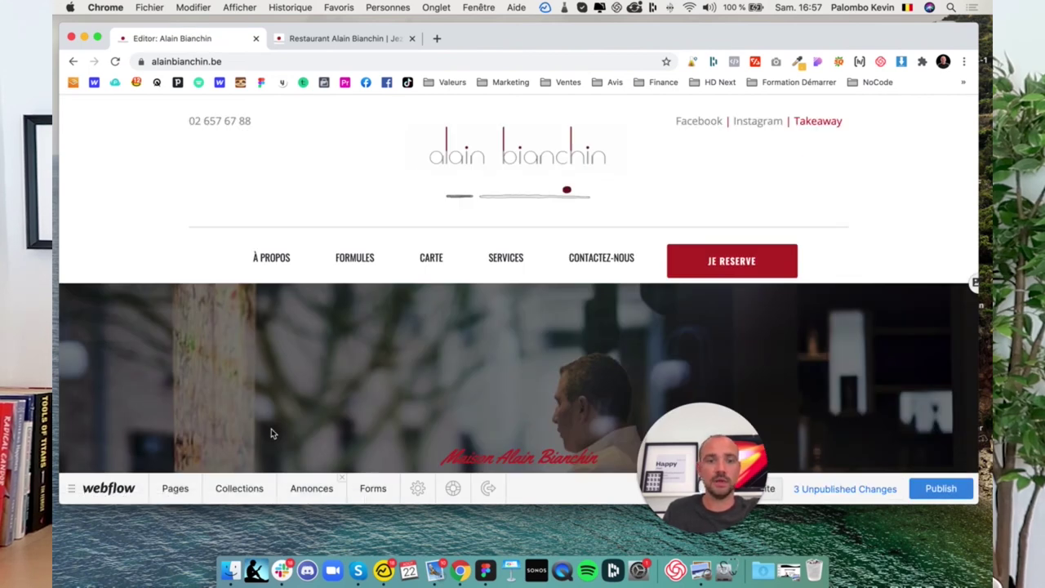
- In the Editor, open the Cangé 2 item of the Annonce2s collection
click(304, 493)
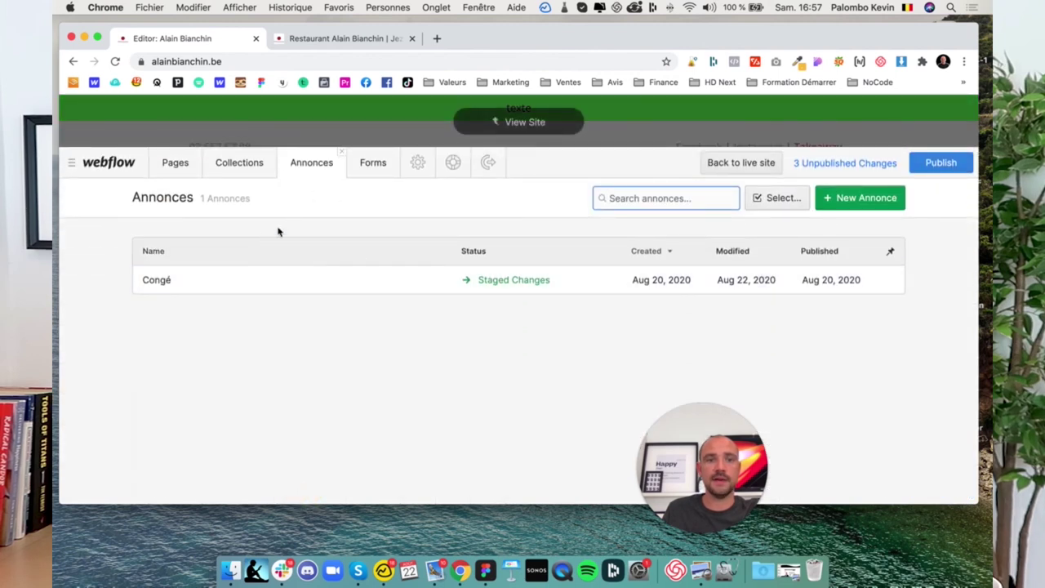
click(259, 162)
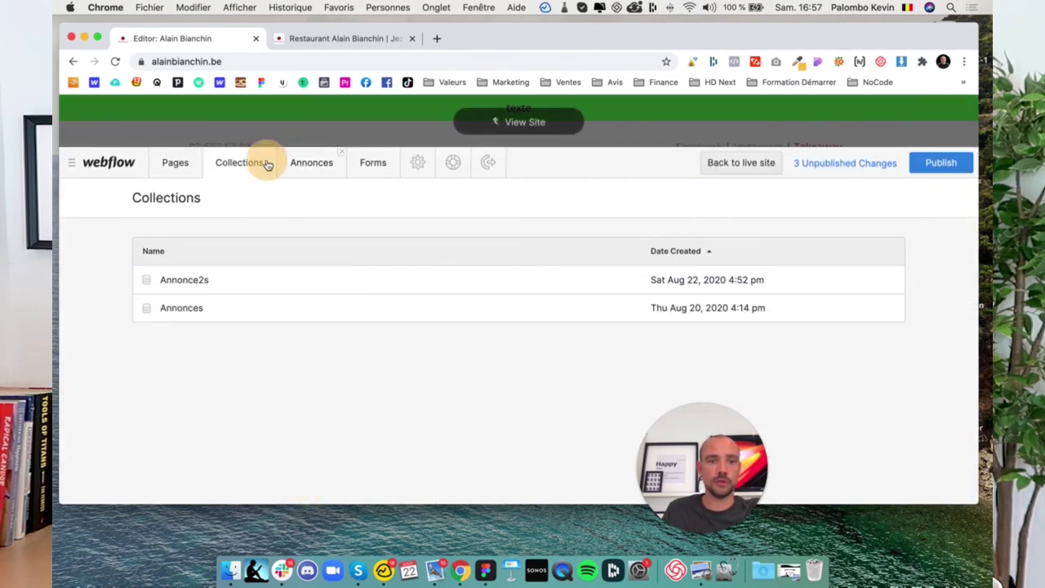
click(193, 282)
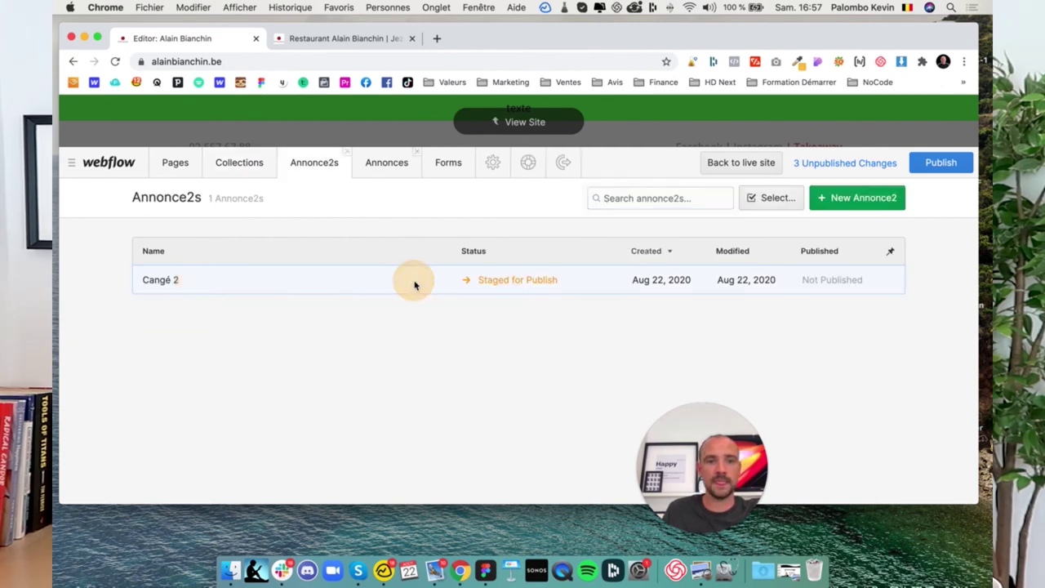
click(414, 284)
scroll(292, 341, down, 3)
scroll(193, 348, down, 2)
scroll(193, 348, up, 5)
- Rename the item to Congé 2 with slug conge-2 and save the changes
triple_click(181, 286)
text(Congé 2)
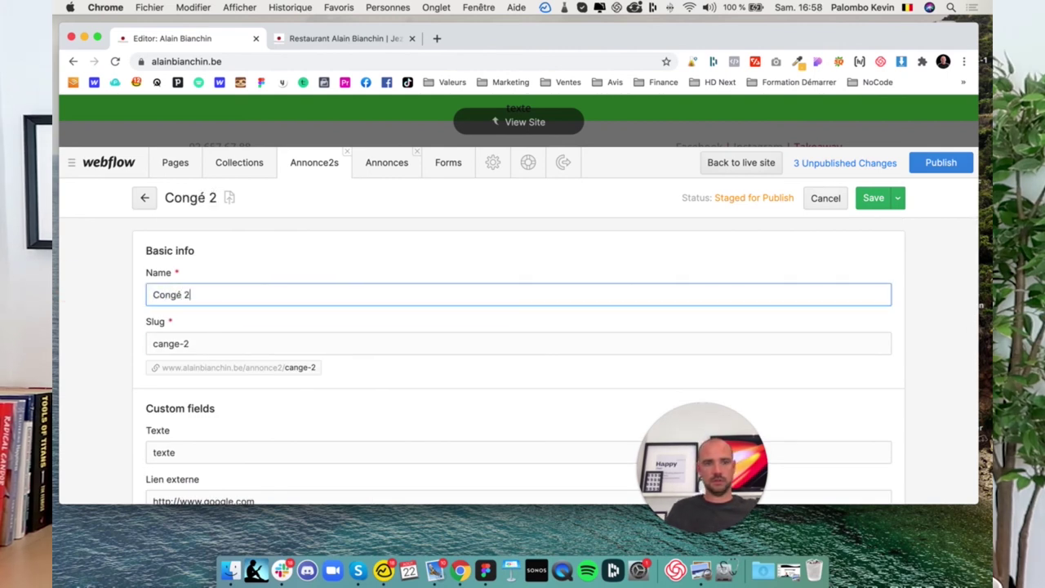
key(Tab)
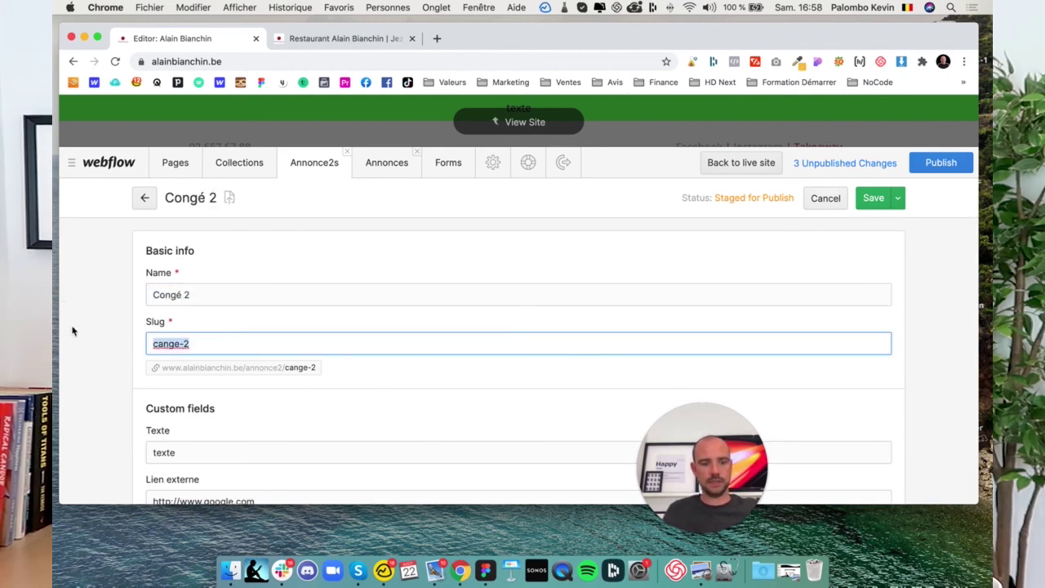
text(conge)
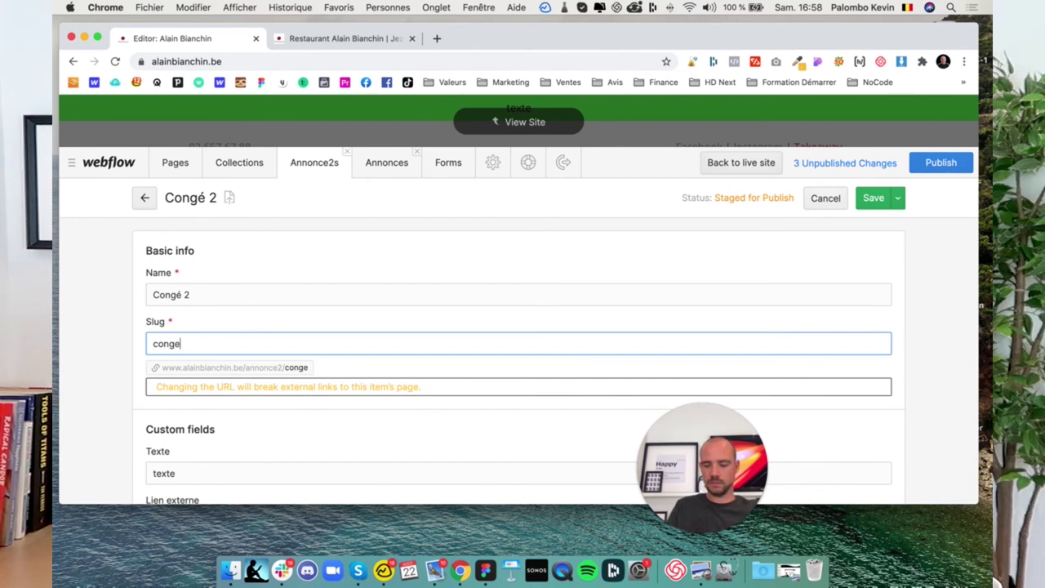
text(-2)
key(Tab)
scroll(194, 333, down, 5)
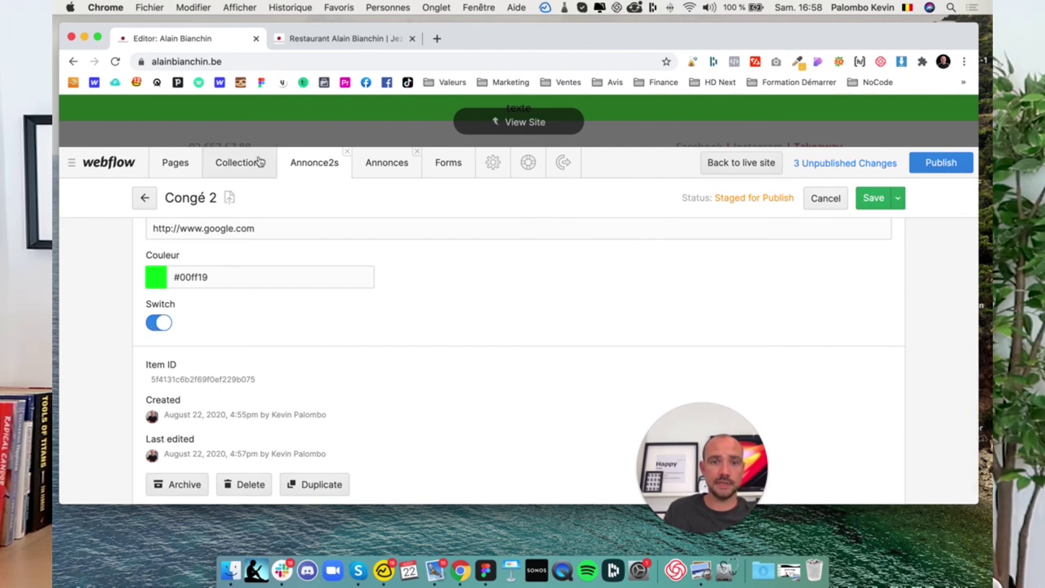
click(471, 122)
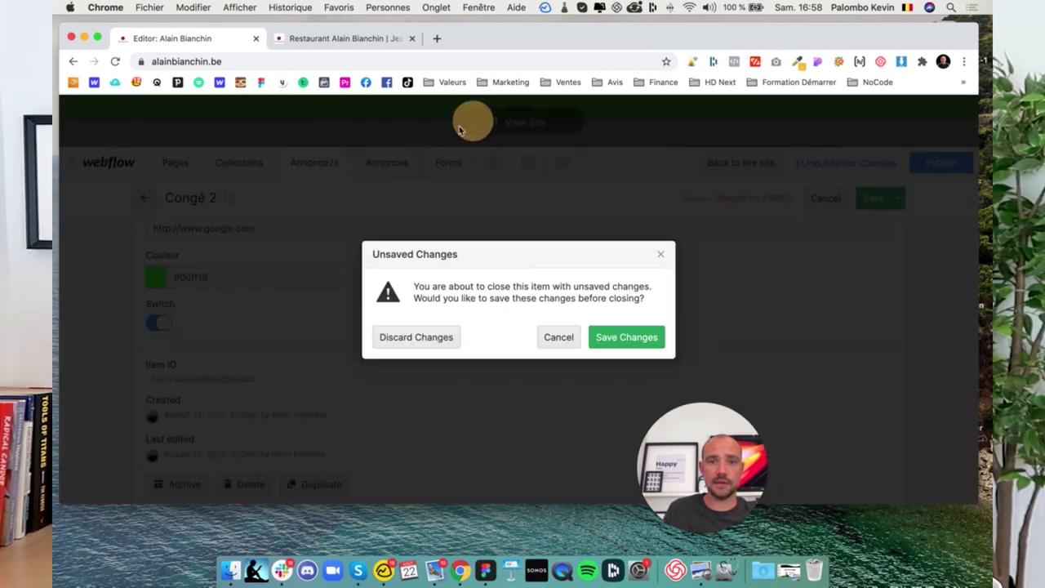
click(609, 337)
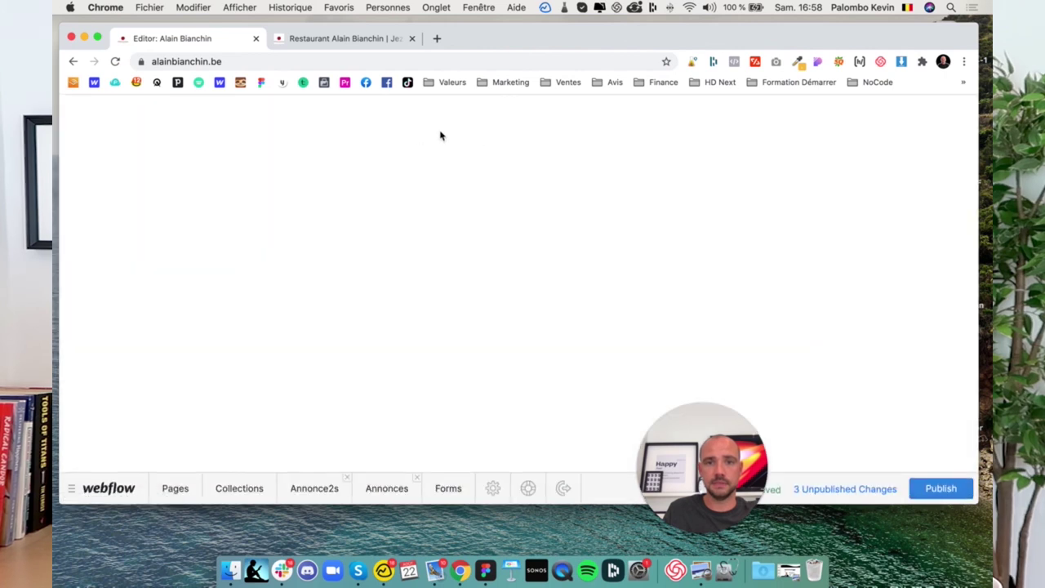
- Switch off the Congé 2 announcement and save it
click(240, 487)
click(218, 291)
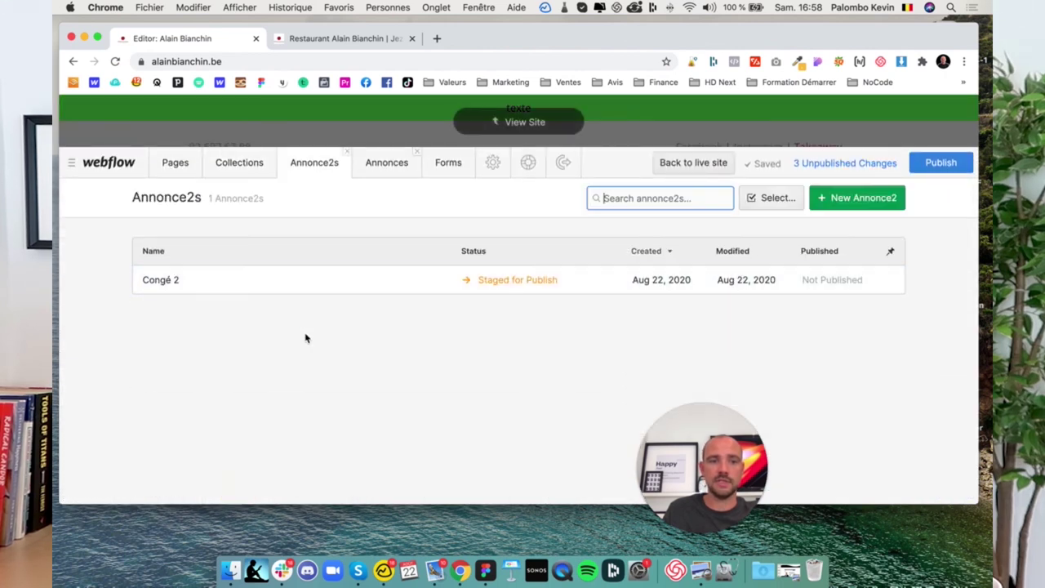
click(252, 285)
scroll(289, 362, down, 5)
click(155, 345)
click(872, 198)
click(520, 118)
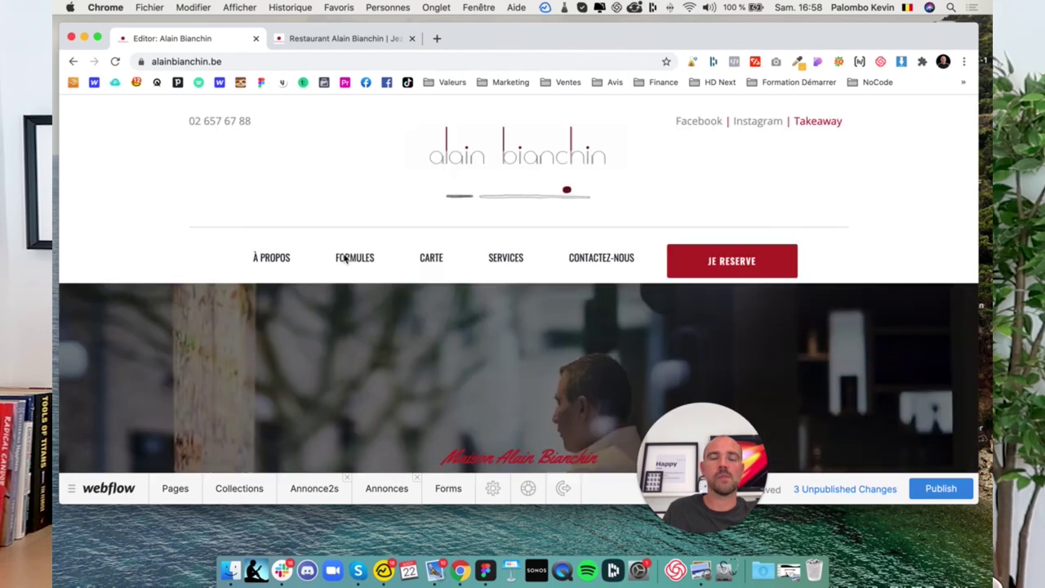